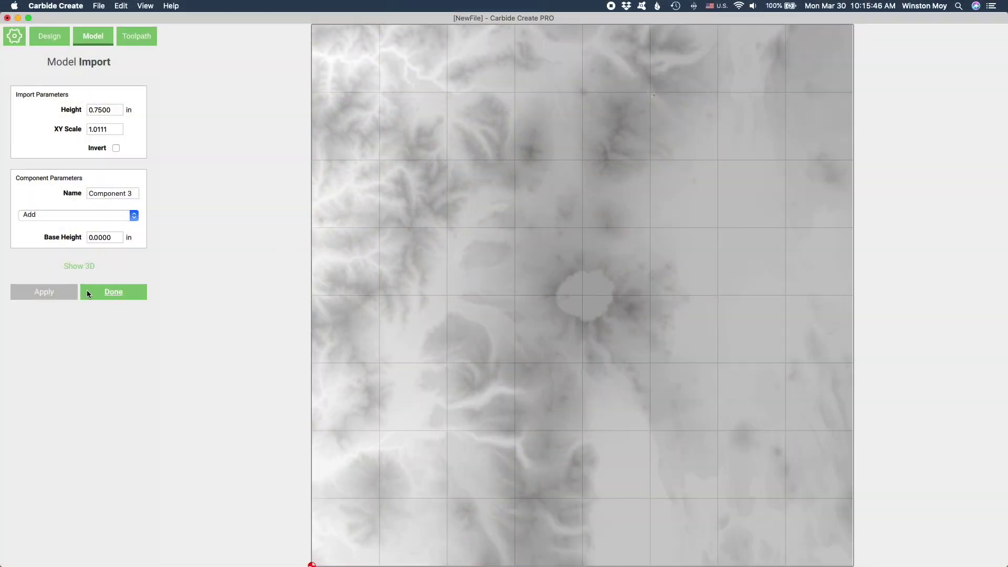
- Show the imported height map in 3D, orbit around it and start changing its import height
{"action": "left_click", "coordinate": [80, 266]}
{"action": "left_click_drag", "start_coordinate": [272, 214], "coordinate": [297, 179]}
{"action": "left_click_drag", "start_coordinate": [94, 111], "coordinate": [123, 115]}
{"action": "type", "text": "500"}
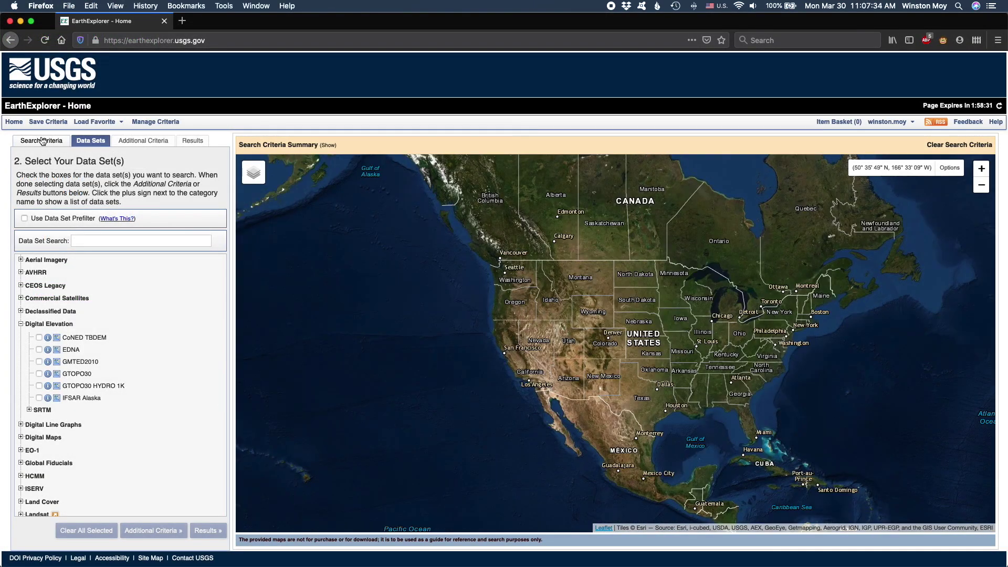
- In EarthExplorer, find the US feature "Grand Canyon" with the Feature (GNIS) geocoding method and add it as the search coordinate
{"action": "left_click", "coordinate": [42, 141]}
{"action": "left_click", "coordinate": [60, 247]}
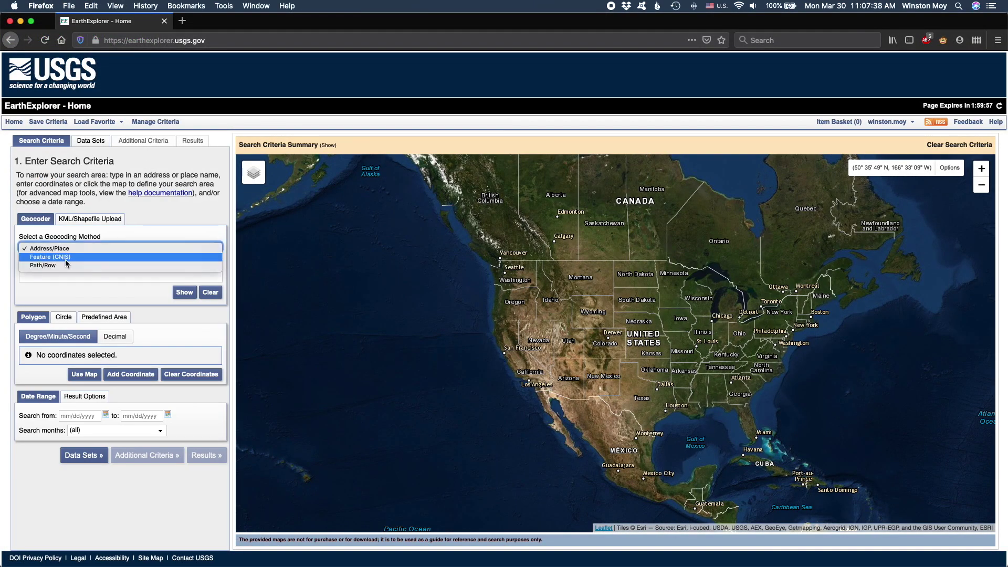
{"action": "left_click", "coordinate": [68, 263]}
{"action": "left_click", "coordinate": [77, 315]}
{"action": "type", "text": "Grand Canyon"}
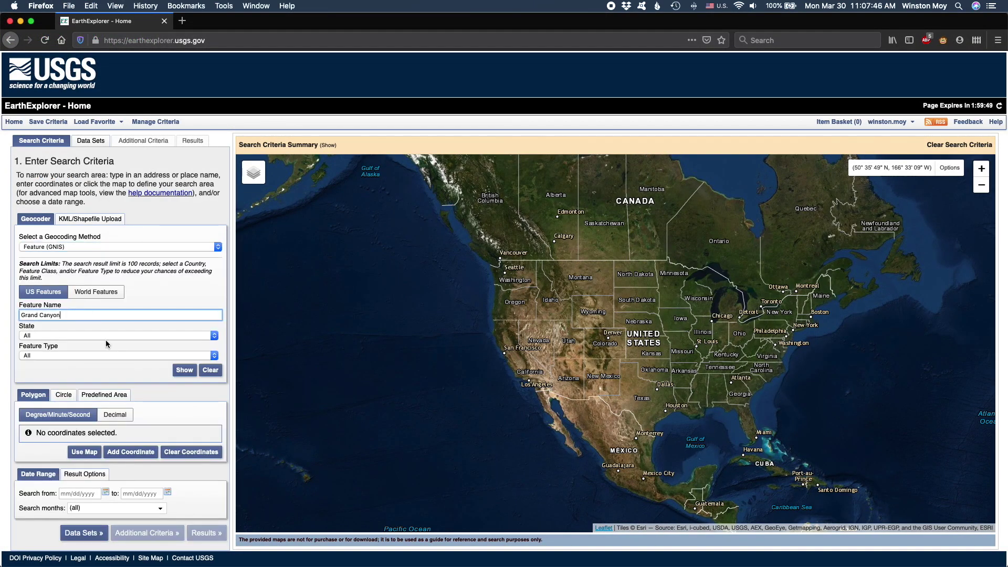
{"action": "key", "text": "Return"}
{"action": "left_click", "coordinate": [46, 432]}
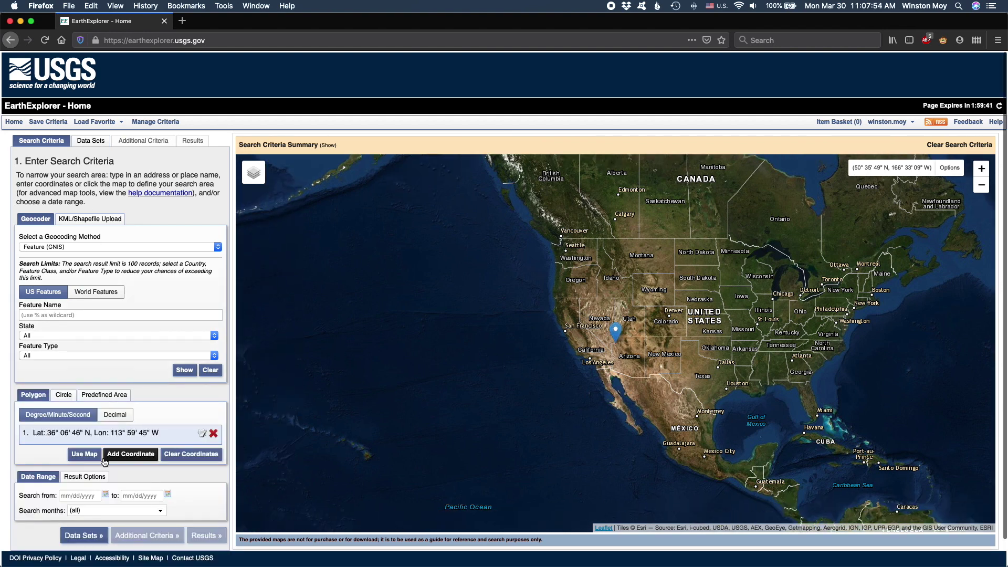
- Get the GTOPO30 elevation results for the search area and overlay the data on the map to examine the canyon
{"action": "left_click", "coordinate": [83, 535]}
{"action": "left_click", "coordinate": [206, 535]}
{"action": "scroll", "coordinate": [620, 345], "scroll_direction": "up", "scroll_amount": 2}
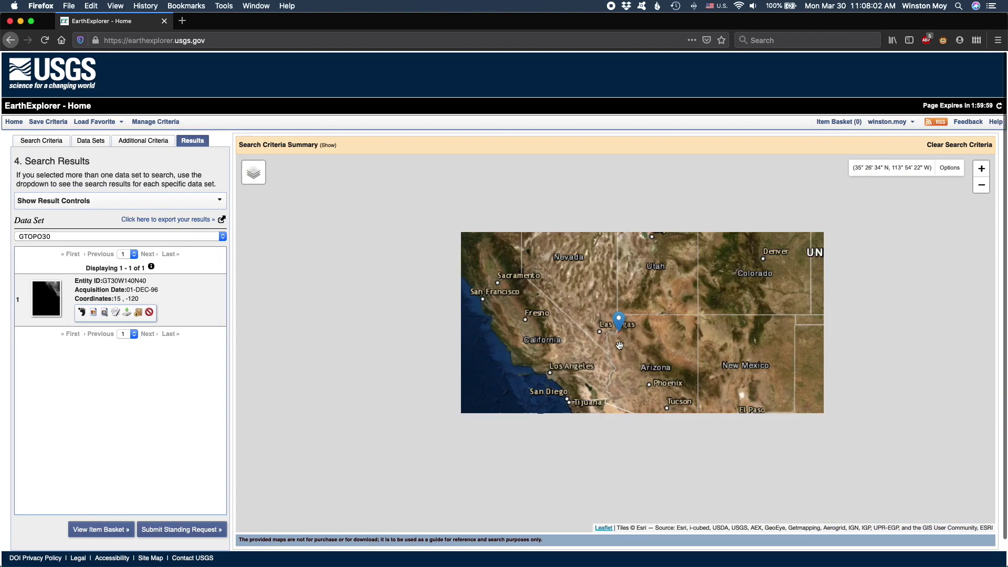
{"action": "left_click", "coordinate": [93, 312]}
{"action": "scroll", "coordinate": [631, 236], "scroll_direction": "up", "scroll_amount": 5}
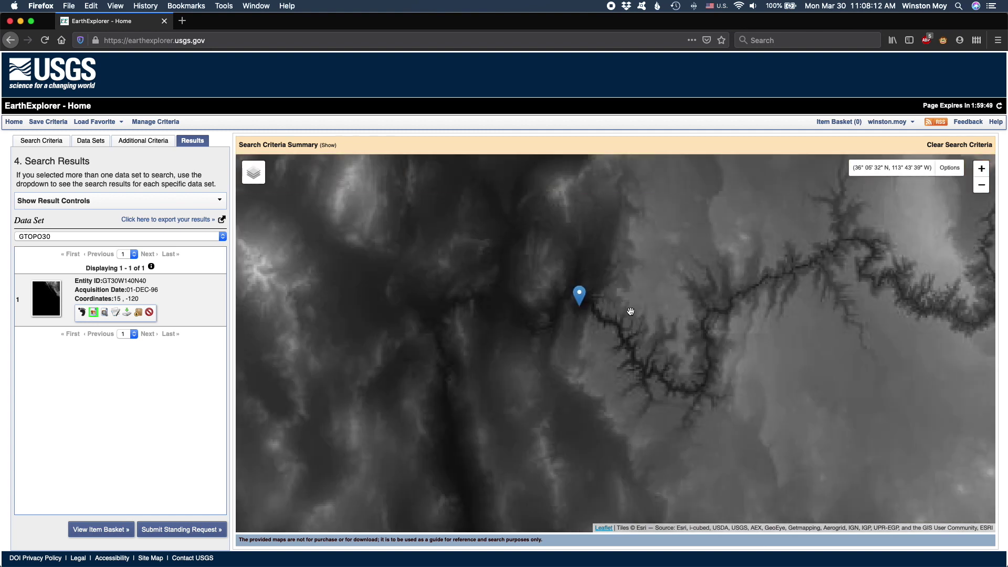
{"action": "left_click_drag", "start_coordinate": [630, 313], "coordinate": [619, 349]}
- Replace the GTOPO30 data set with GMTED2010, get its results and overlay the elevation data on the map
{"action": "left_click", "coordinate": [105, 143]}
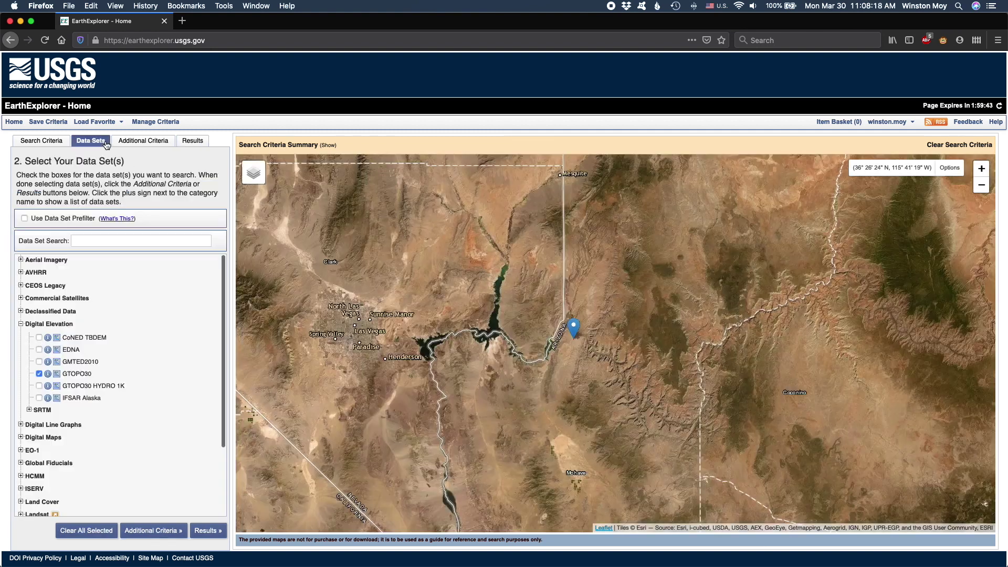
{"action": "left_click", "coordinate": [39, 362]}
{"action": "left_click", "coordinate": [38, 374]}
{"action": "left_click", "coordinate": [208, 531]}
{"action": "left_click", "coordinate": [98, 304]}
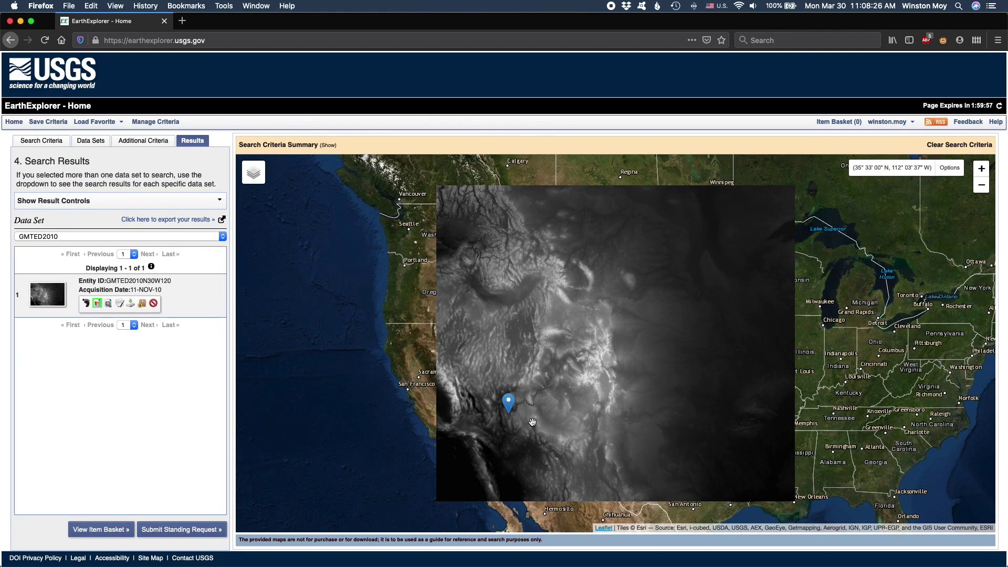
- Download the GMTED2010 elevation data in the 30 arc-second resolution
{"action": "scroll", "coordinate": [506, 409], "scroll_direction": "up", "scroll_amount": 5}
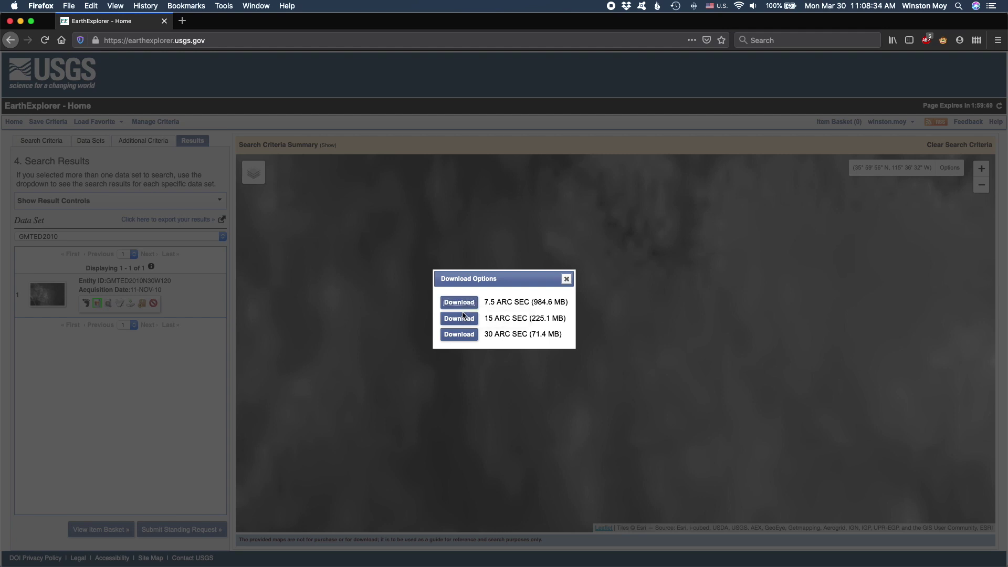
{"action": "left_click", "coordinate": [459, 335]}
{"action": "left_click", "coordinate": [636, 448]}
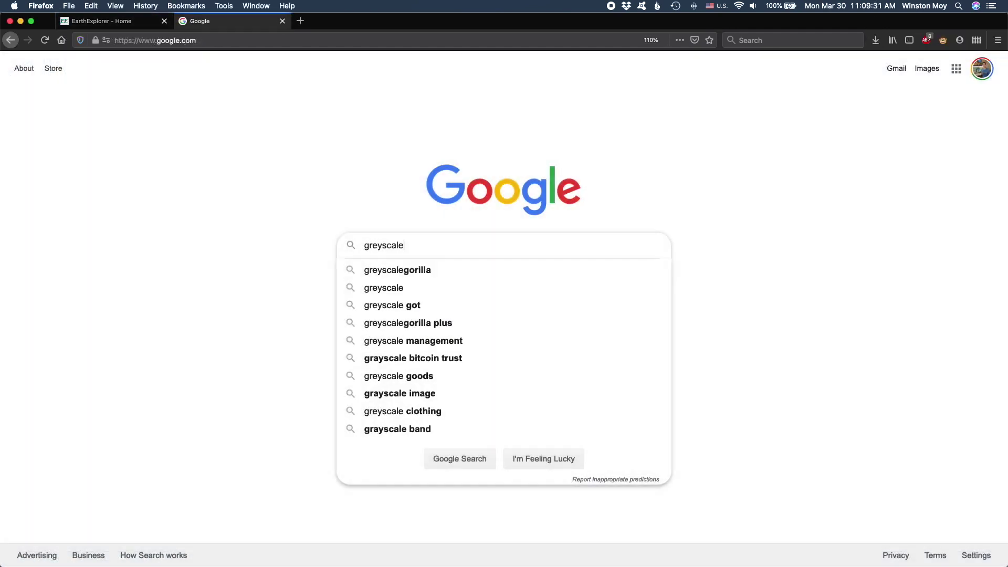
- Search Google for "greyscale height map terrain" and open the Tangram Heightmapper site
{"action": "type", "text": "height map terrain"}
{"action": "key", "text": "Return"}
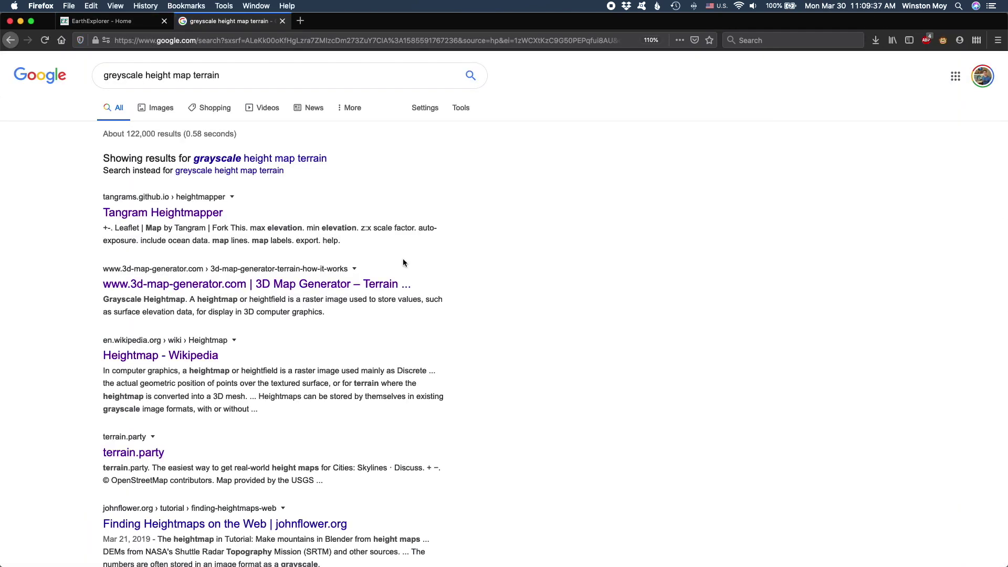
{"action": "left_click", "coordinate": [197, 215]}
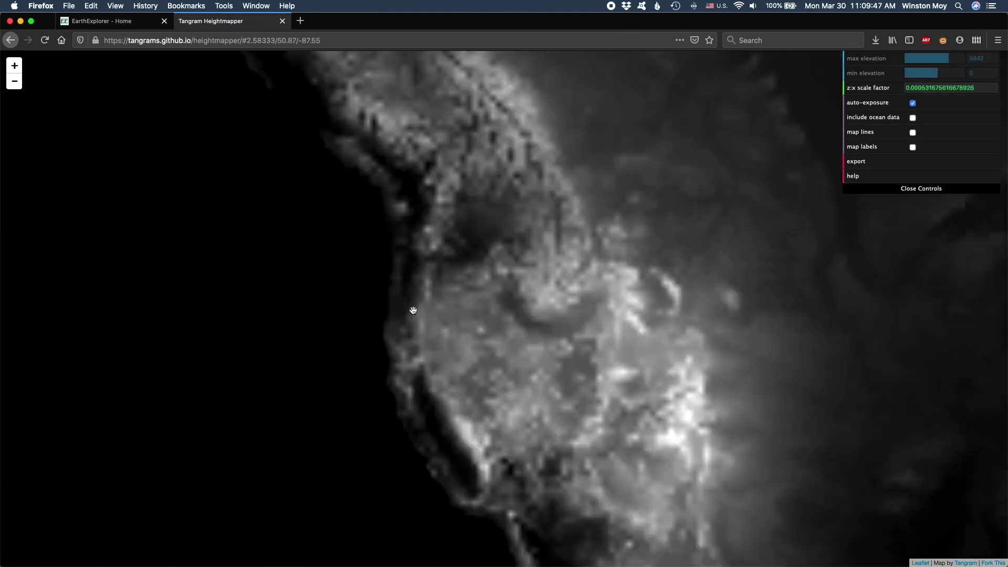
- Frame the Crater Lake area in Oregon on the height map and export that view as an image
{"action": "scroll", "coordinate": [420, 331], "scroll_direction": "up", "scroll_amount": 5}
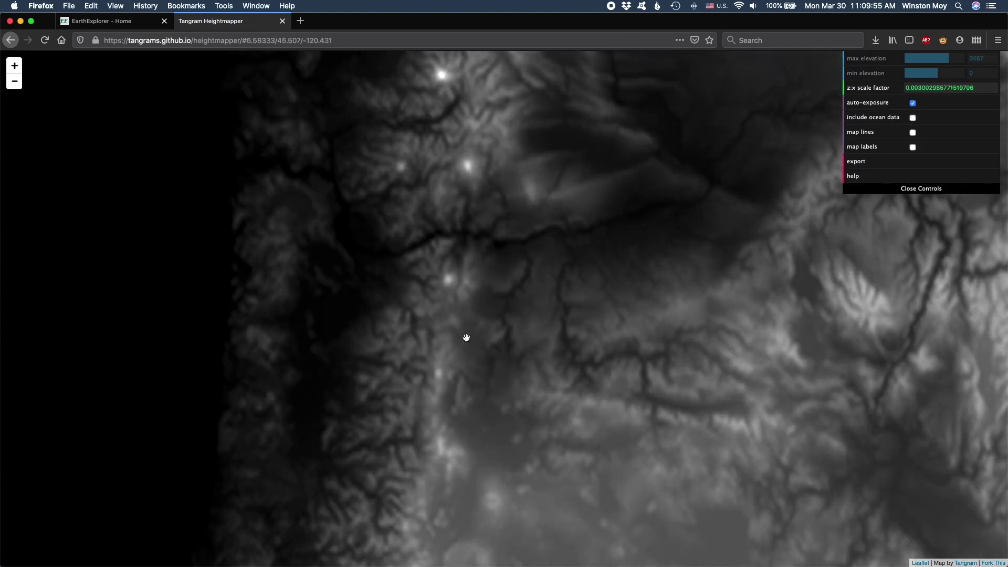
{"action": "left_click_drag", "start_coordinate": [467, 337], "coordinate": [511, 306]}
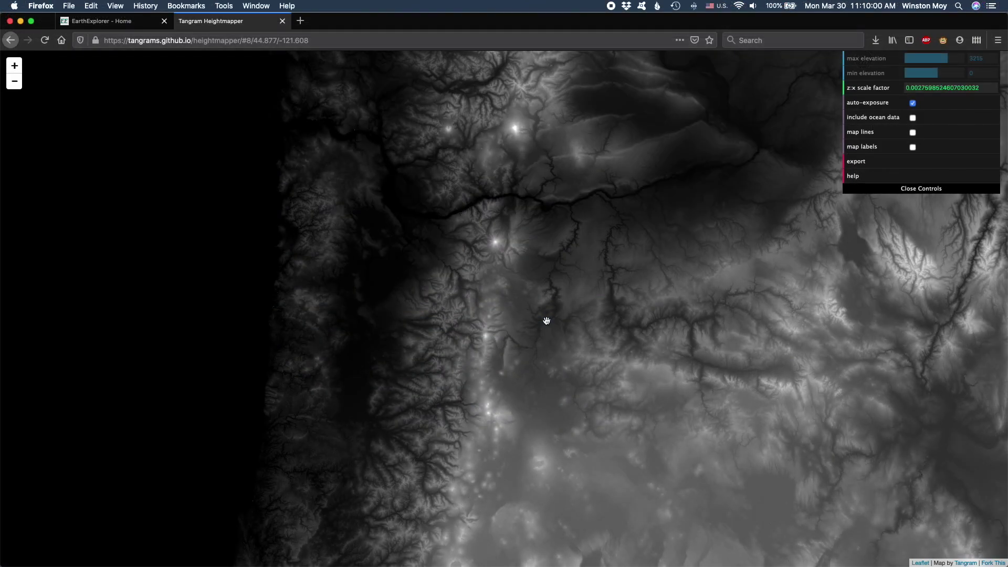
{"action": "left_click_drag", "start_coordinate": [498, 281], "coordinate": [574, 149]}
{"action": "scroll", "coordinate": [592, 432], "scroll_direction": "up", "scroll_amount": 5}
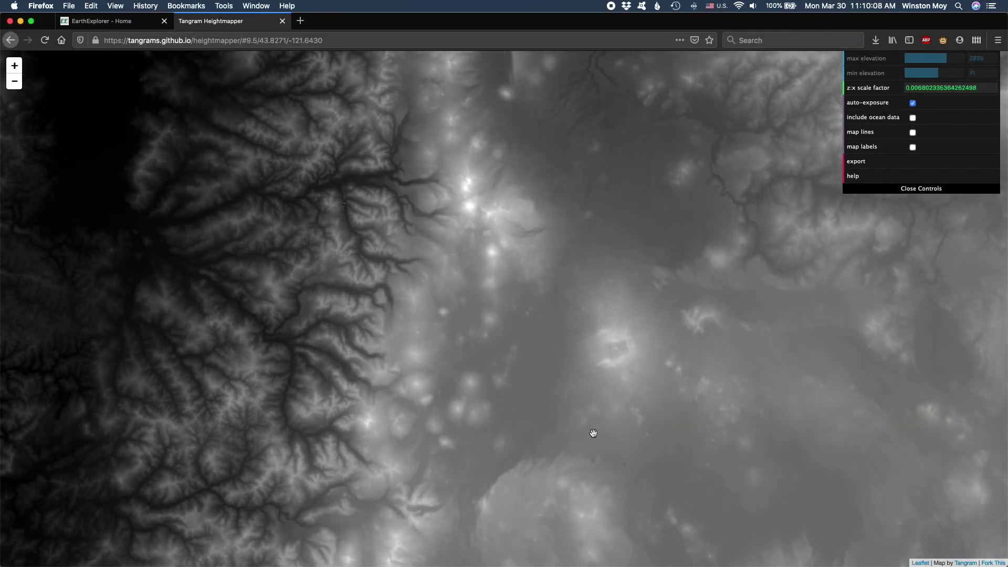
{"action": "left_click_drag", "start_coordinate": [495, 200], "coordinate": [459, 324]}
{"action": "scroll", "coordinate": [478, 331], "scroll_direction": "up", "scroll_amount": 2}
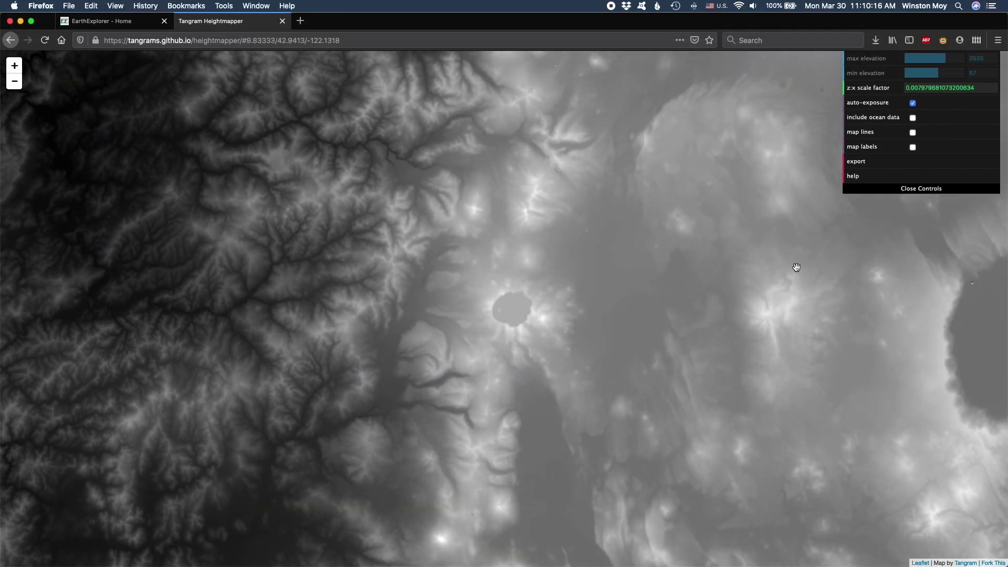
{"action": "left_click", "coordinate": [866, 163]}
{"action": "left_click", "coordinate": [645, 448]}
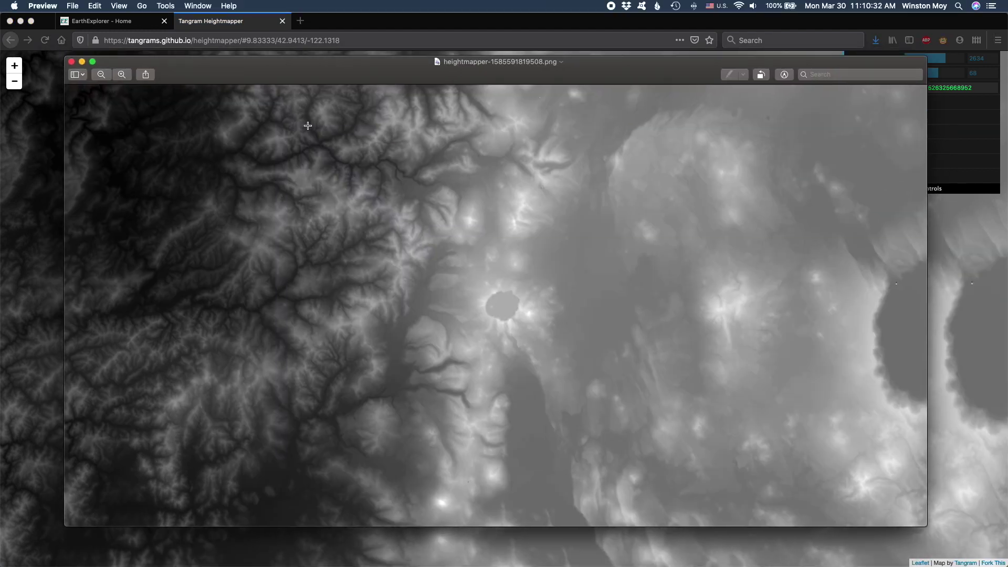
- In Preview, select a square area centred on Crater Lake in the exported height map image
{"action": "left_click", "coordinate": [95, 6]}
{"action": "left_click", "coordinate": [118, 6]}
{"action": "left_click_drag", "start_coordinate": [272, 121], "coordinate": [700, 524]}
{"action": "left_click_drag", "start_coordinate": [470, 348], "coordinate": [475, 347]}
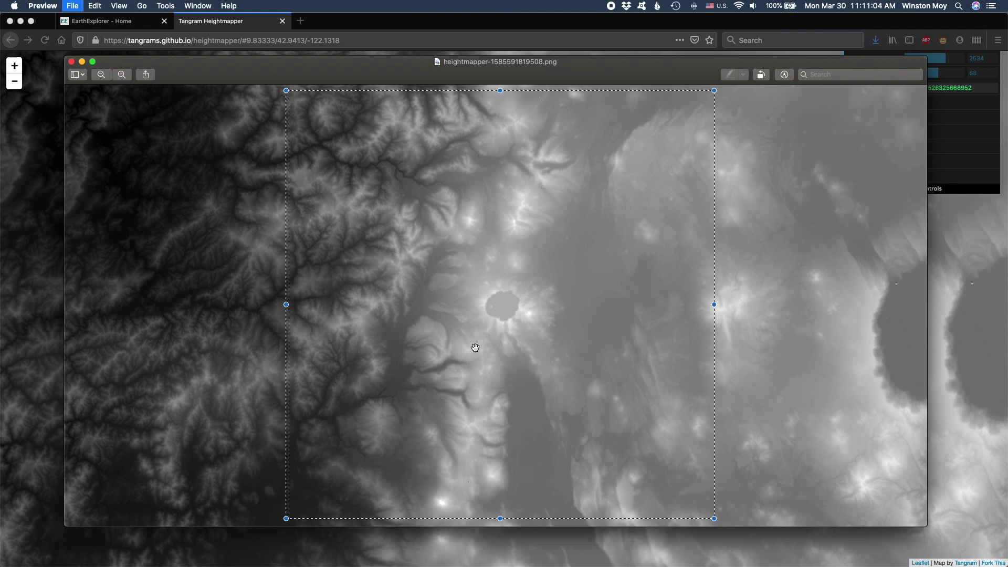
- Create a new image from the copied selection and name it Crater Lake Crop on the Desktop
{"action": "key", "text": "cmd+n"}
{"action": "left_click", "coordinate": [512, 49]}
{"action": "type", "text": "Crater L"}
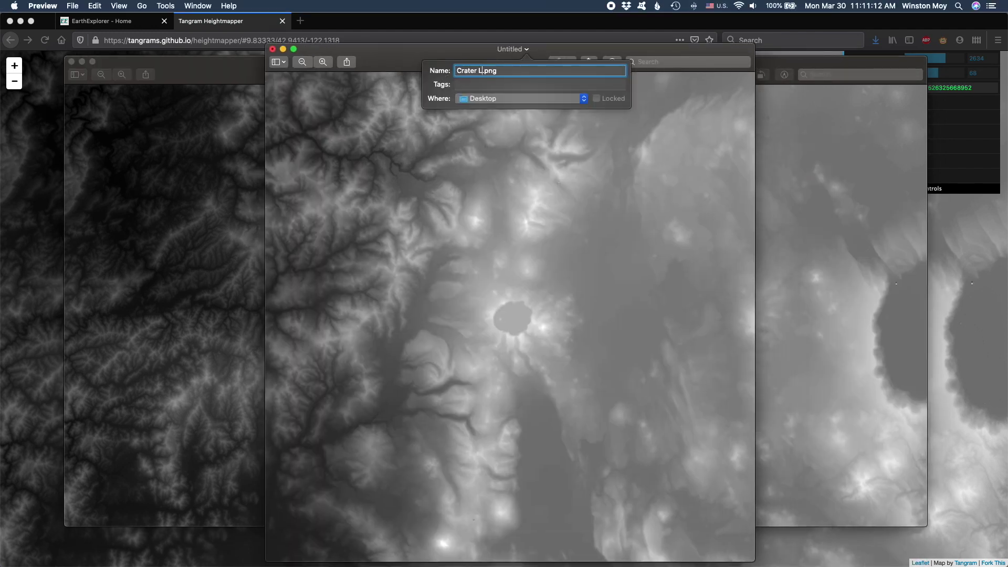
{"action": "type", "text": "ake Crop"}
{"action": "key", "text": "Return"}
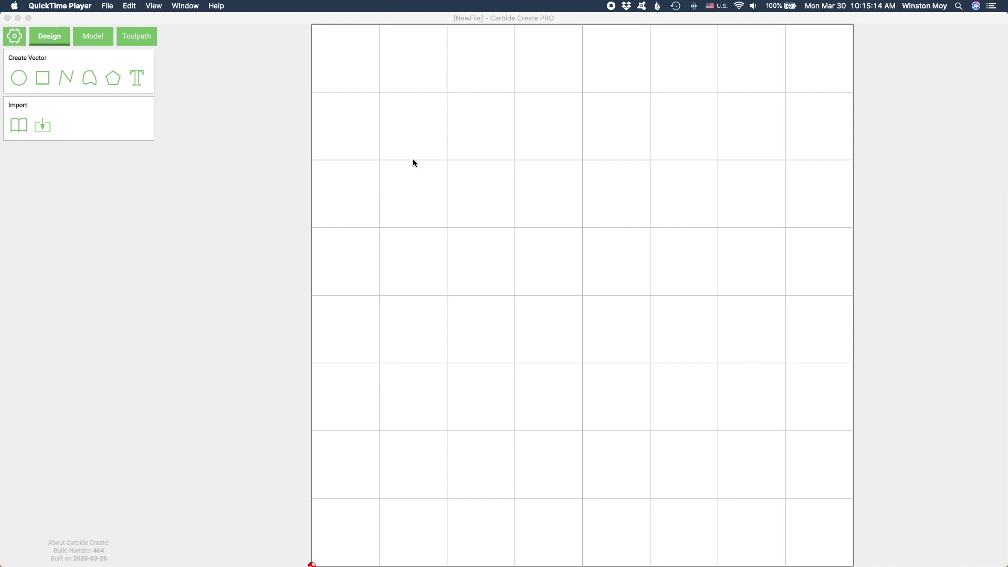
- In Carbide Create, confirm the job setup with stock 4 by 4 in, 0.75 in thick, and zero height at Top
{"action": "left_click", "coordinate": [11, 39]}
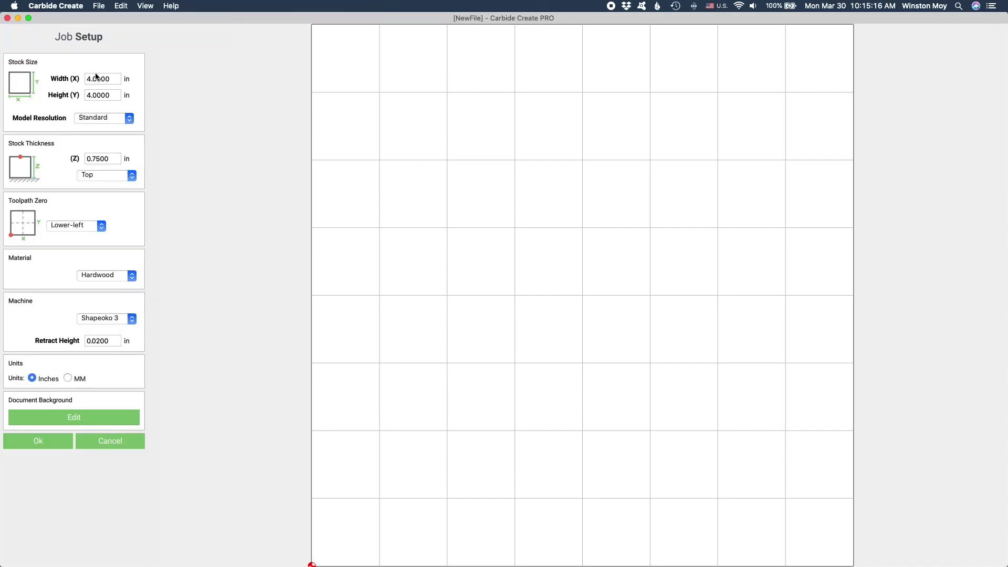
{"action": "left_click_drag", "start_coordinate": [87, 95], "coordinate": [111, 95]}
{"action": "double_click", "coordinate": [116, 159]}
{"action": "left_click", "coordinate": [132, 175]}
{"action": "left_click", "coordinate": [95, 182]}
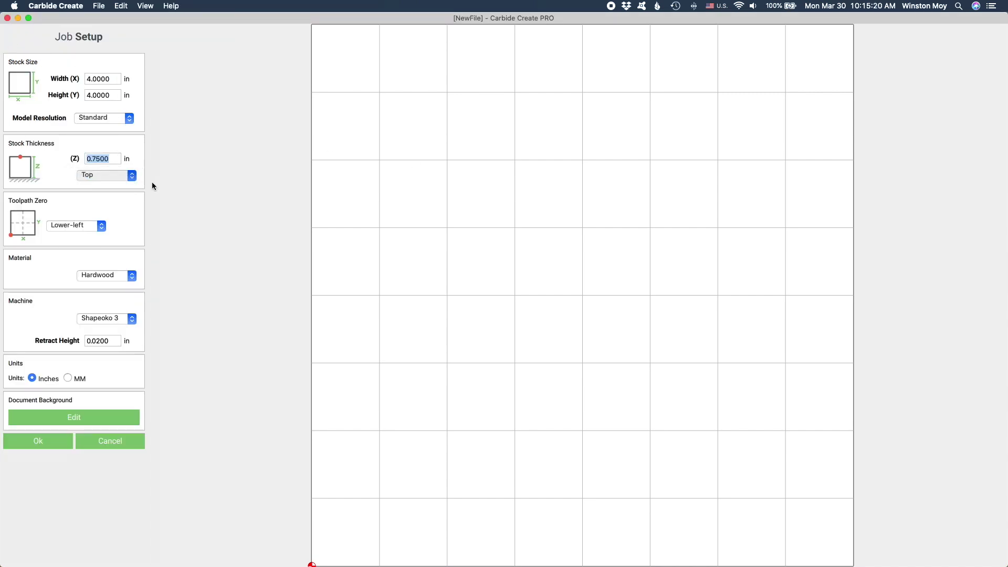
{"action": "left_click", "coordinate": [38, 443]}
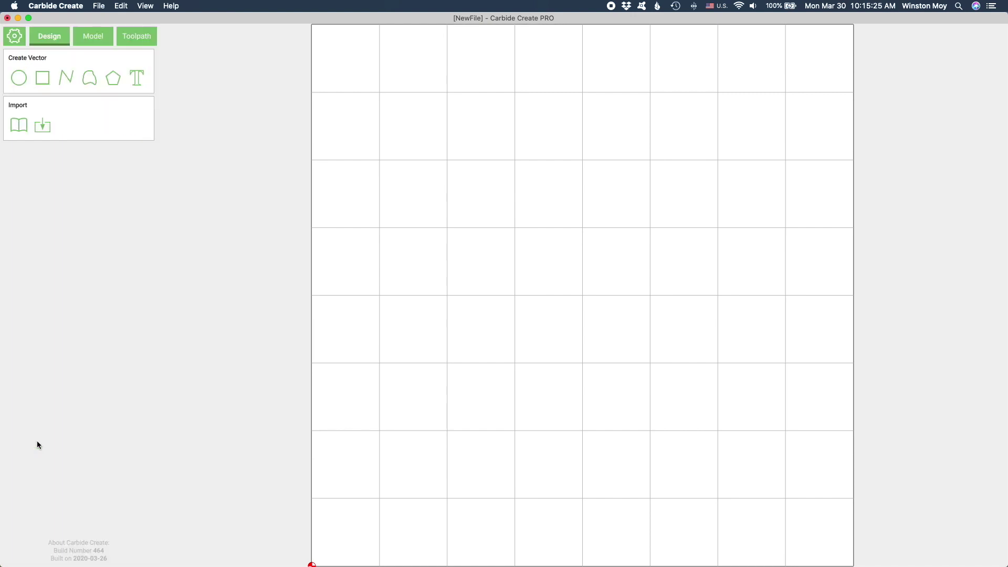
- Import the Crater Lake height map image from the Desktop as a model component and show it in 3D
{"action": "left_click", "coordinate": [89, 43]}
{"action": "left_click", "coordinate": [72, 70]}
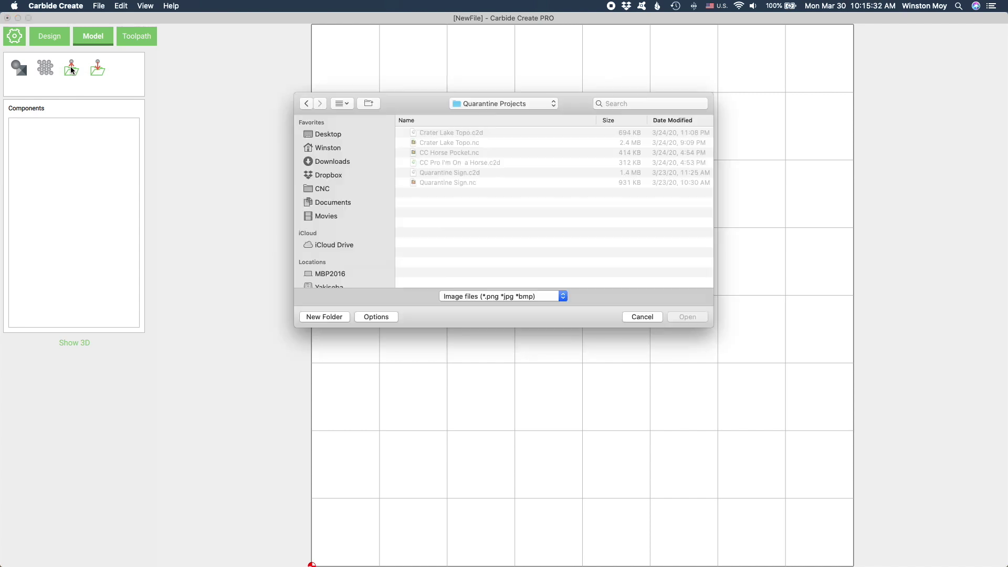
{"action": "left_click", "coordinate": [324, 135]}
{"action": "double_click", "coordinate": [446, 162]}
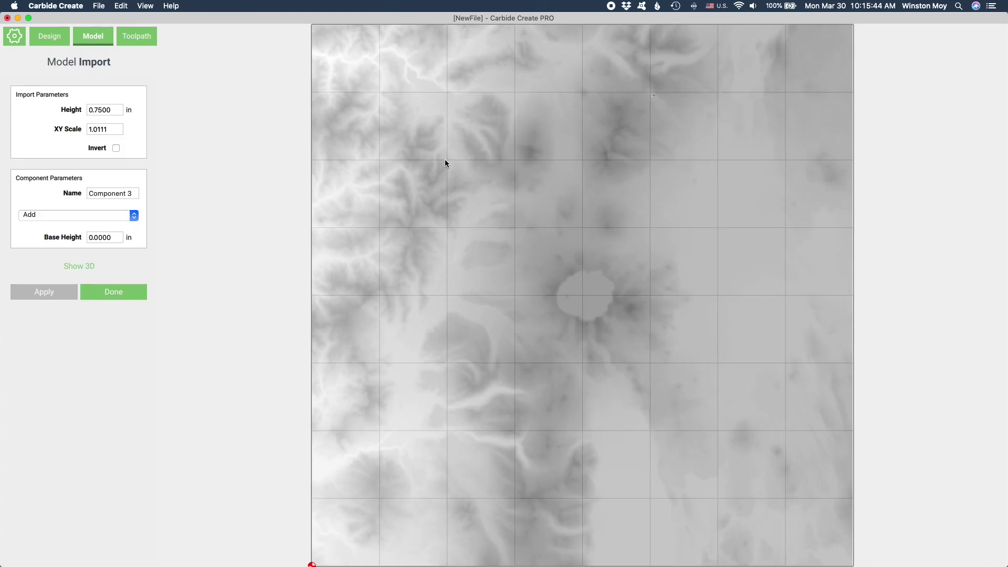
{"action": "left_click", "coordinate": [80, 266]}
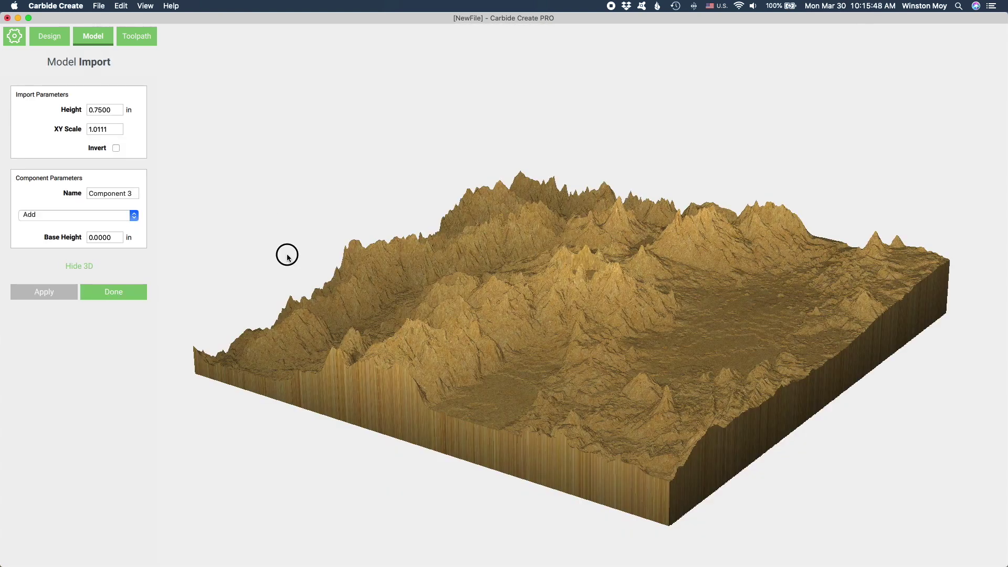
{"action": "left_click_drag", "start_coordinate": [287, 258], "coordinate": [135, 83]}
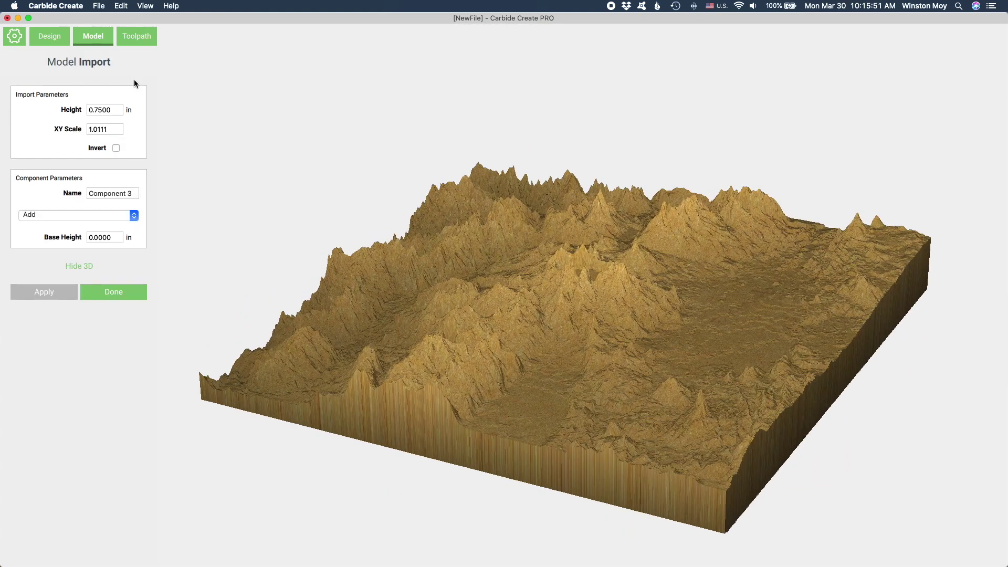
- Set the imported terrain's height to 0.375 in and apply it
{"action": "double_click", "coordinate": [94, 112]}
{"action": "type", "text": "0.375"}
{"action": "left_click", "coordinate": [37, 292]}
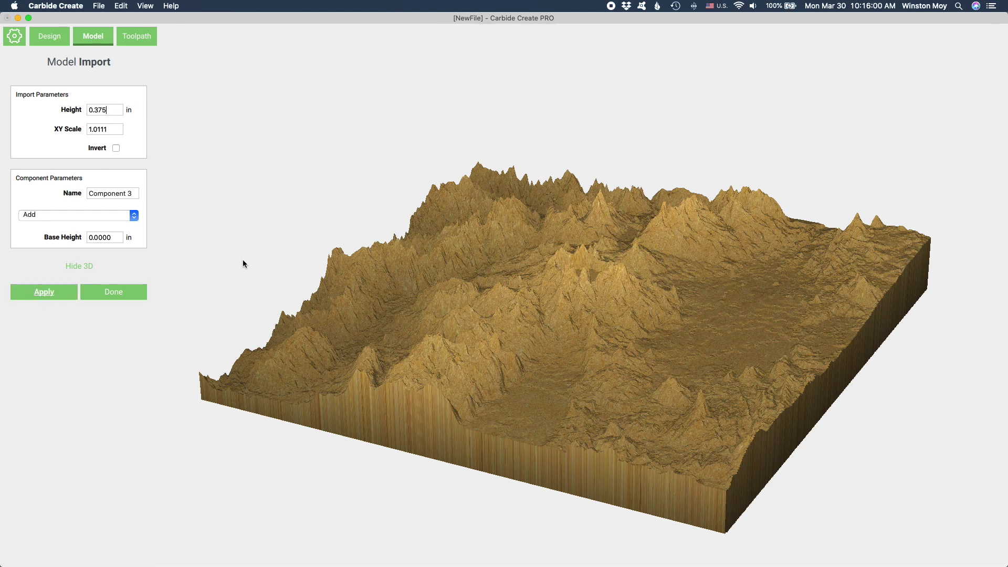
- Examine the terrain model in 3D from several angles, including the thickness of the base under its lowest valley
{"action": "left_click_drag", "start_coordinate": [299, 310], "coordinate": [325, 315]}
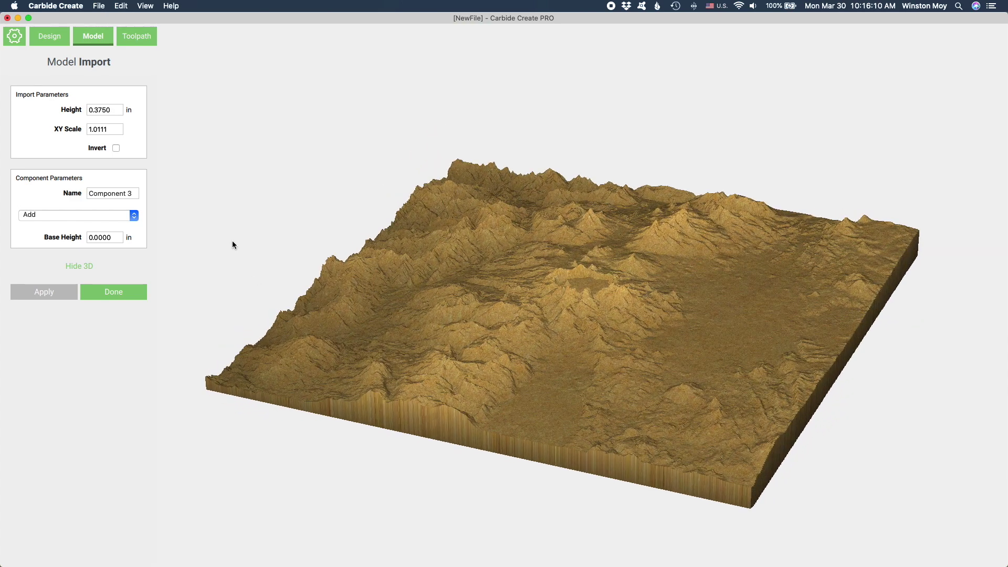
{"action": "left_click_drag", "start_coordinate": [232, 243], "coordinate": [561, 223]}
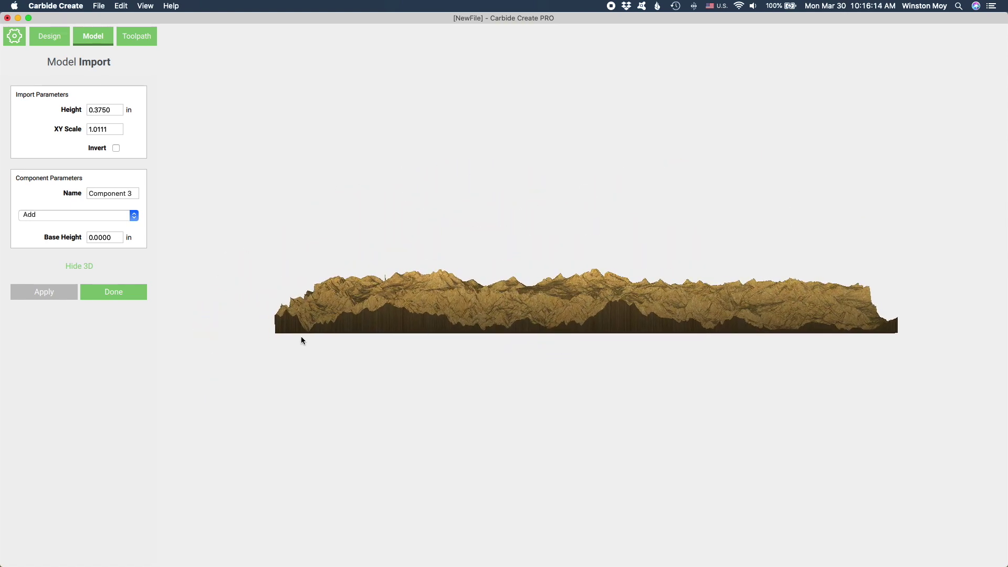
{"action": "scroll", "coordinate": [302, 339], "scroll_direction": "up", "scroll_amount": 5}
{"action": "left_click_drag", "start_coordinate": [299, 389], "coordinate": [295, 419]}
{"action": "scroll", "coordinate": [294, 418], "scroll_direction": "down", "scroll_amount": 5}
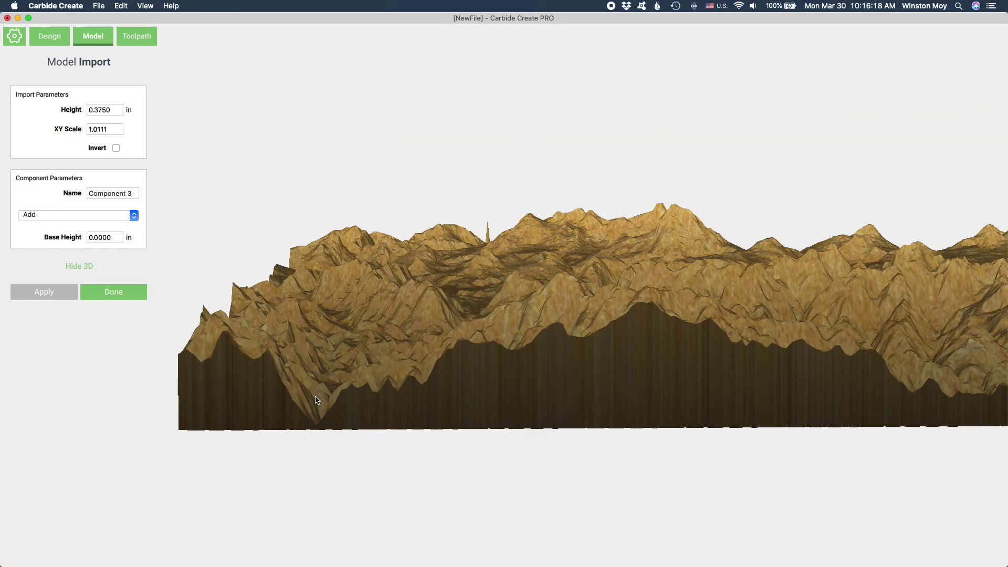
{"action": "left_click_drag", "start_coordinate": [583, 373], "coordinate": [250, 459]}
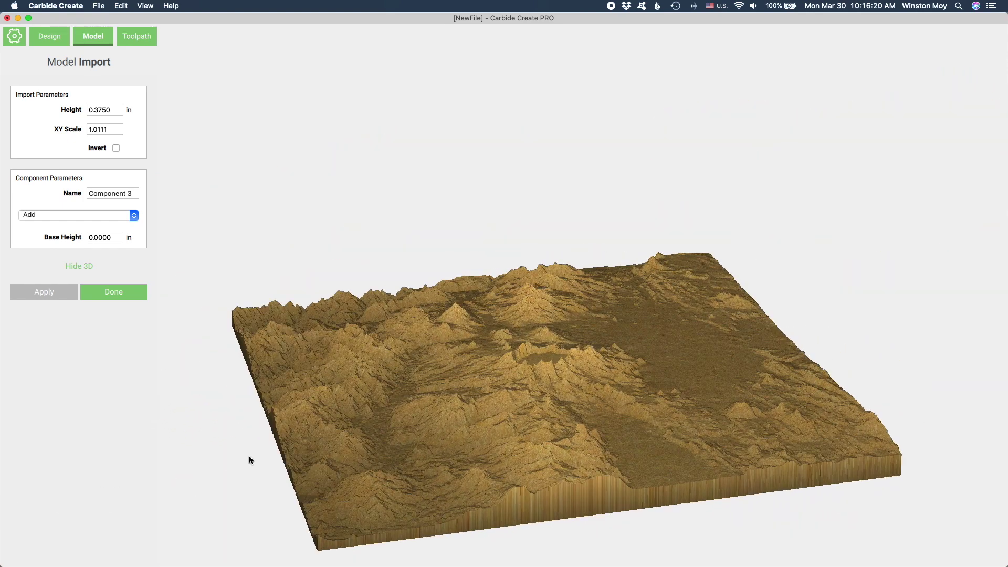
{"action": "left_click_drag", "start_coordinate": [660, 352], "coordinate": [430, 378]}
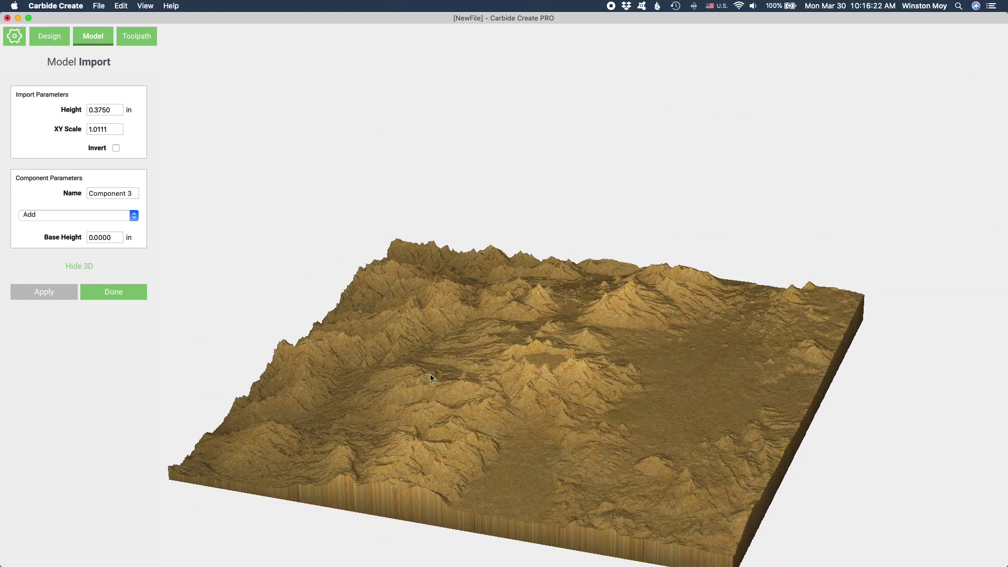
- Name the component Topo, set its base height to 0.375 in and apply the changes
{"action": "triple_click", "coordinate": [134, 193]}
{"action": "type", "text": "Topo"}
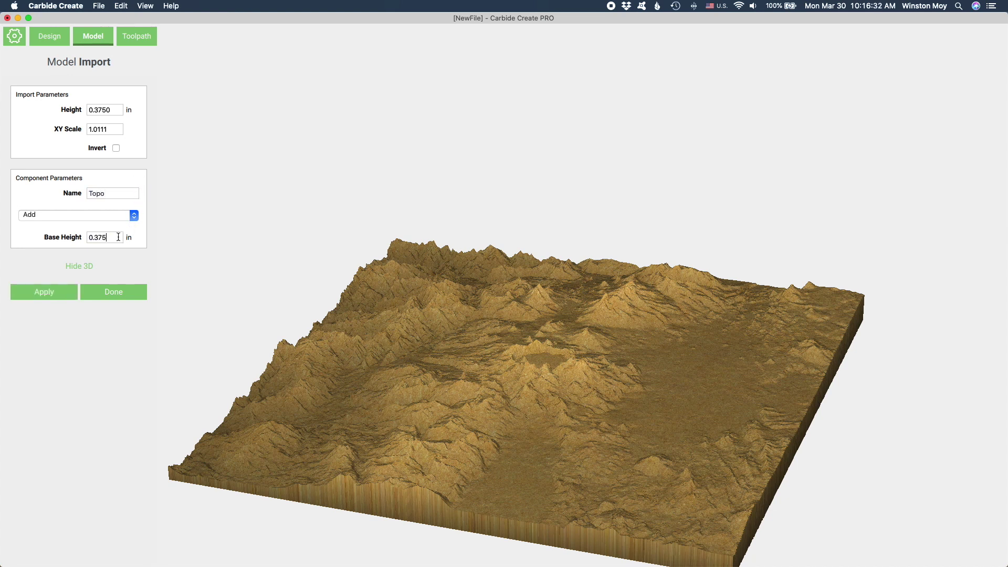
{"action": "left_click", "coordinate": [47, 291]}
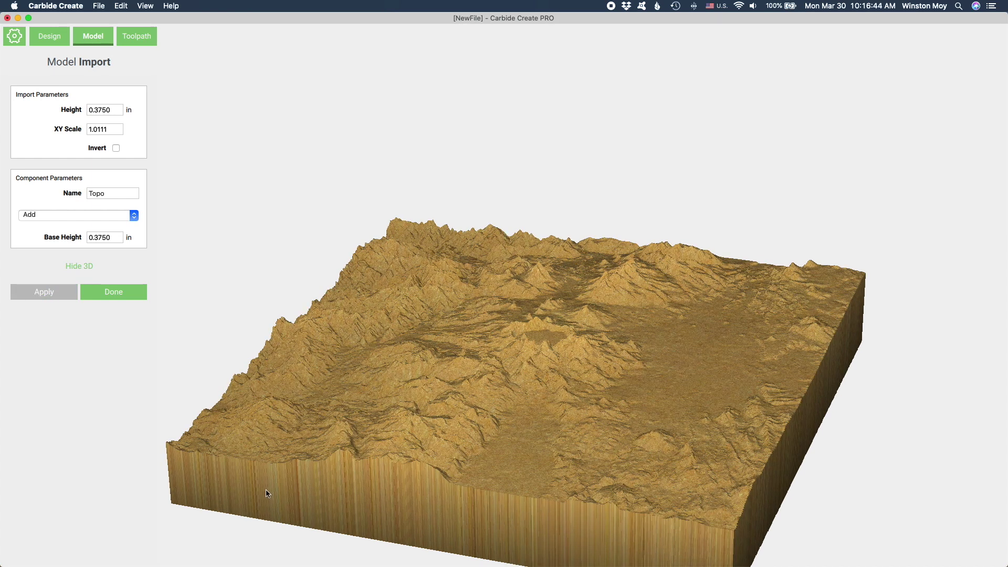
- Check the terrain model's side profile and base in 3D, and finish the Topo component import
{"action": "left_click_drag", "start_coordinate": [267, 493], "coordinate": [229, 408]}
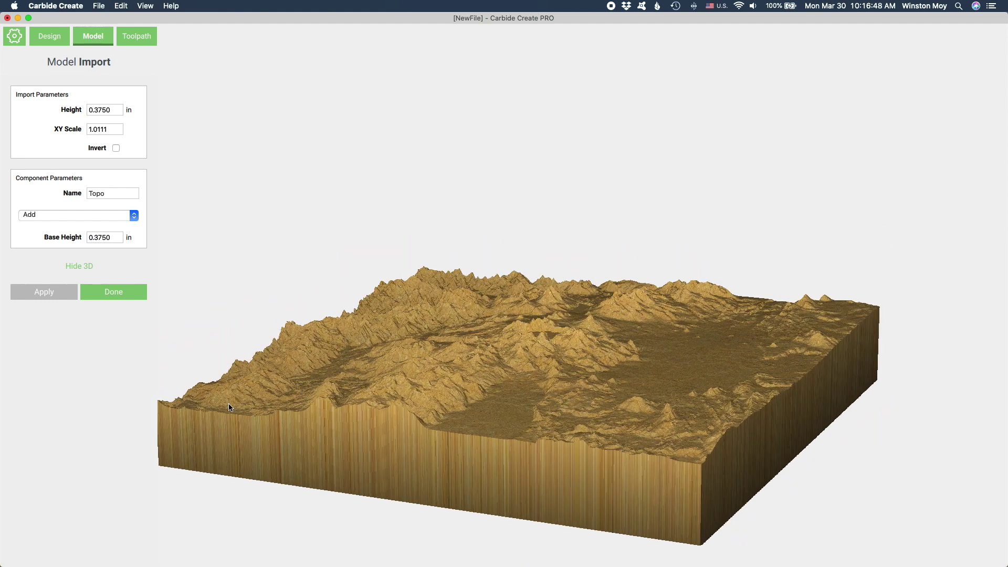
{"action": "right_click_drag", "start_coordinate": [229, 407], "coordinate": [450, 335]}
{"action": "left_click", "coordinate": [105, 293]}
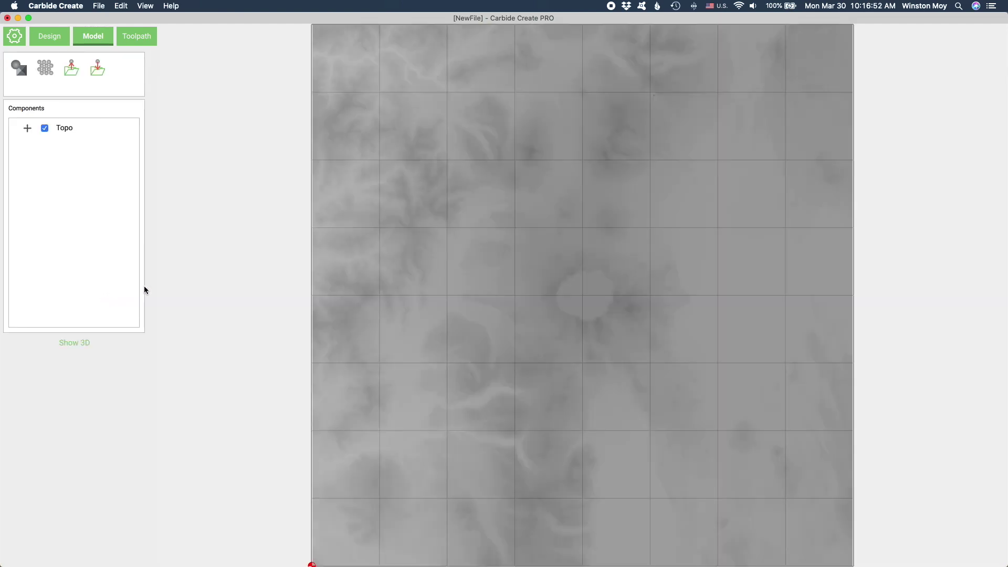
- Draw a 4 x 4 in square centred on the stock and reaching its corners, and deselect it
{"action": "left_click", "coordinate": [49, 37]}
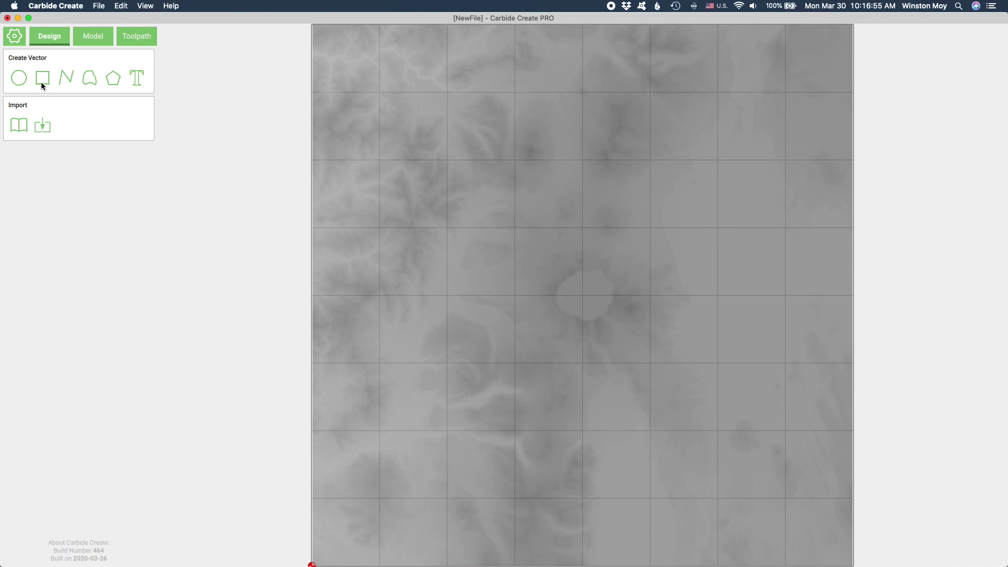
{"action": "left_click", "coordinate": [42, 79]}
{"action": "left_click", "coordinate": [585, 304]}
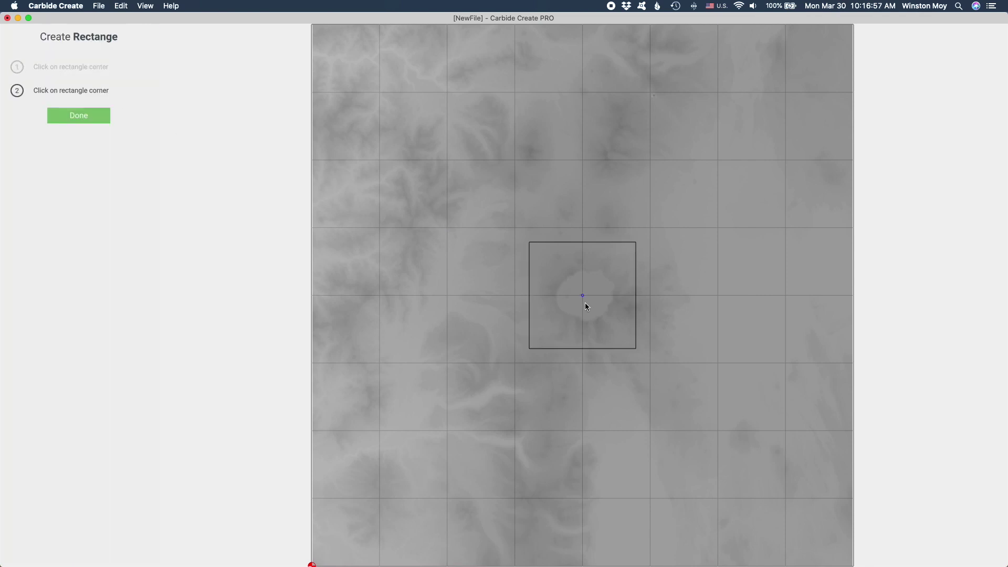
{"action": "left_click", "coordinate": [313, 25]}
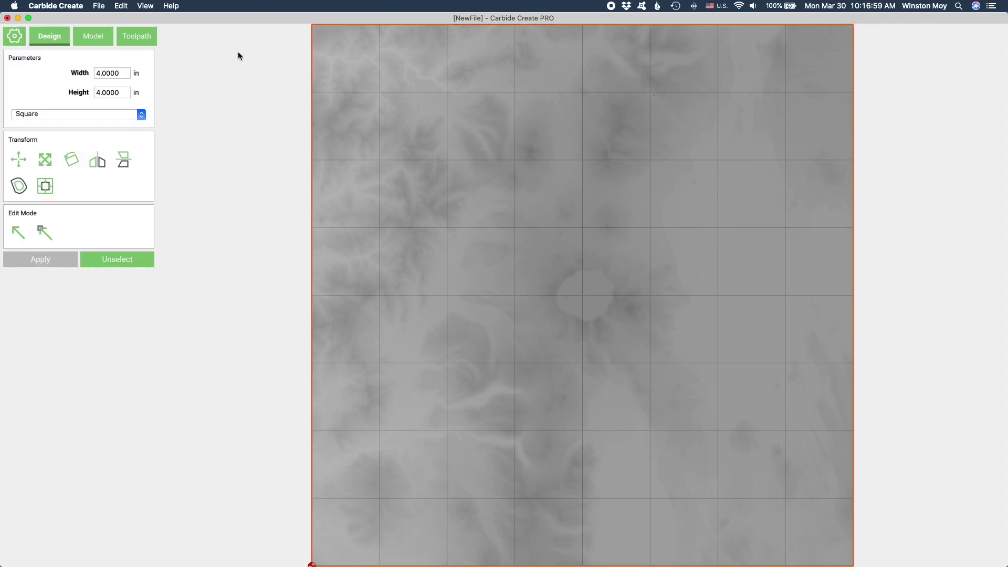
{"action": "left_click", "coordinate": [105, 257]}
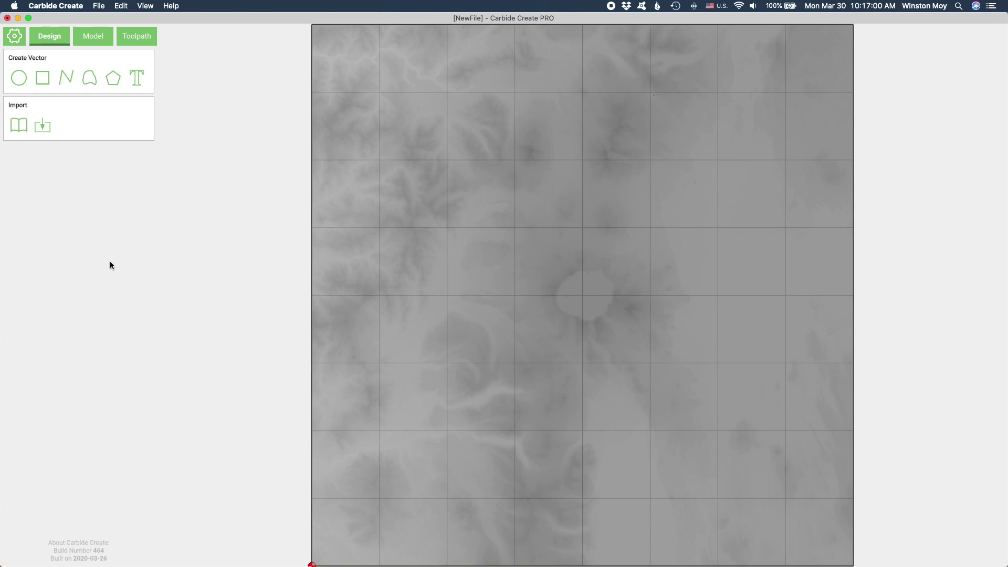
- Draw a second 4 x 4 in square centred on the stock and apply 0.25 in radius fillets to its corners
{"action": "left_click", "coordinate": [39, 73]}
{"action": "left_click", "coordinate": [582, 293]}
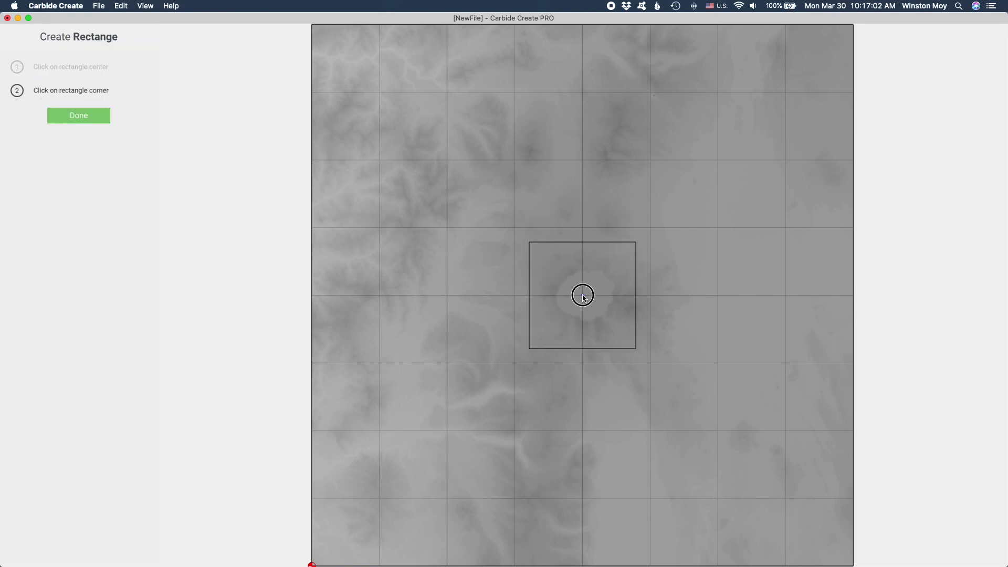
{"action": "left_click", "coordinate": [312, 26]}
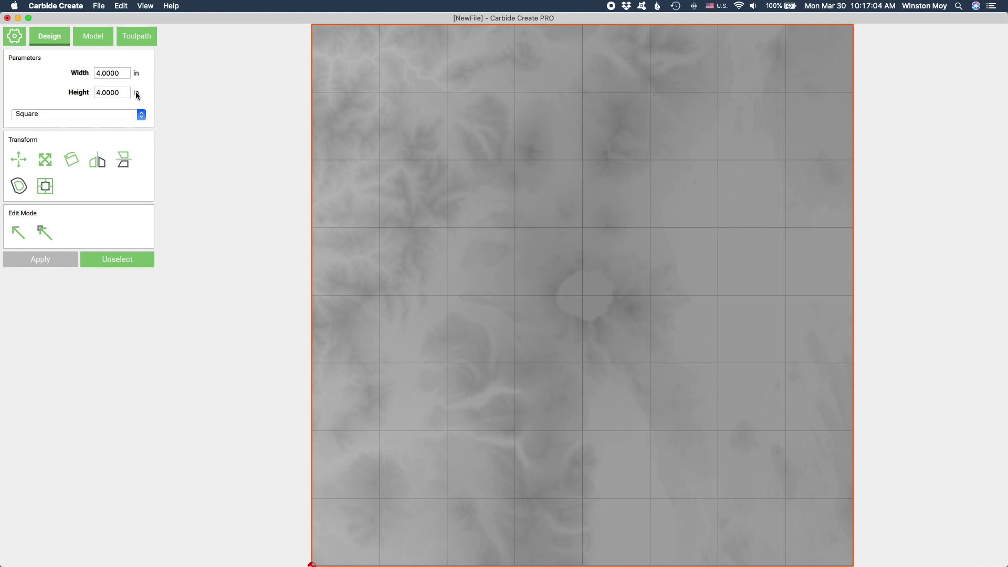
{"action": "left_click", "coordinate": [117, 115]}
{"action": "left_click", "coordinate": [108, 121]}
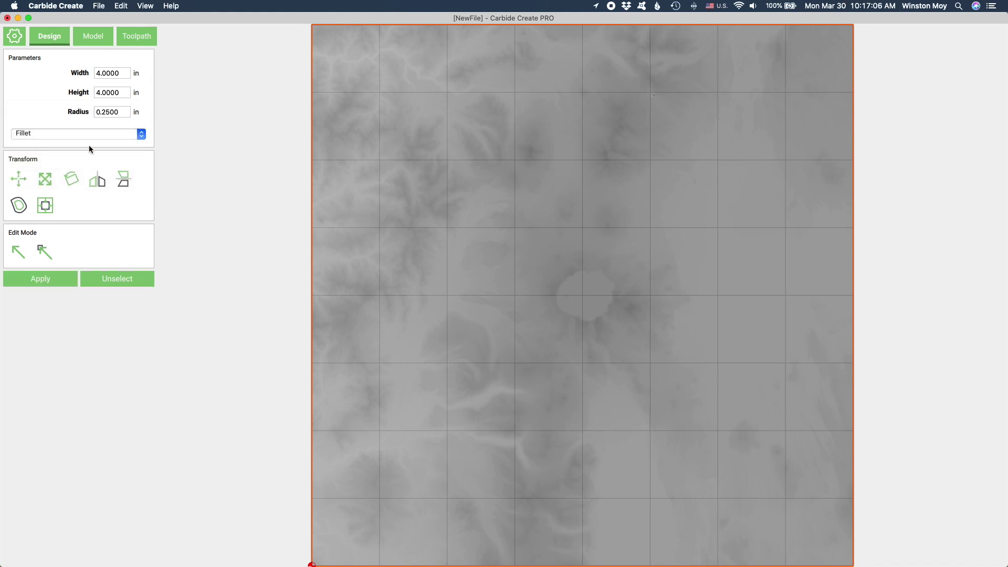
{"action": "left_click", "coordinate": [39, 279]}
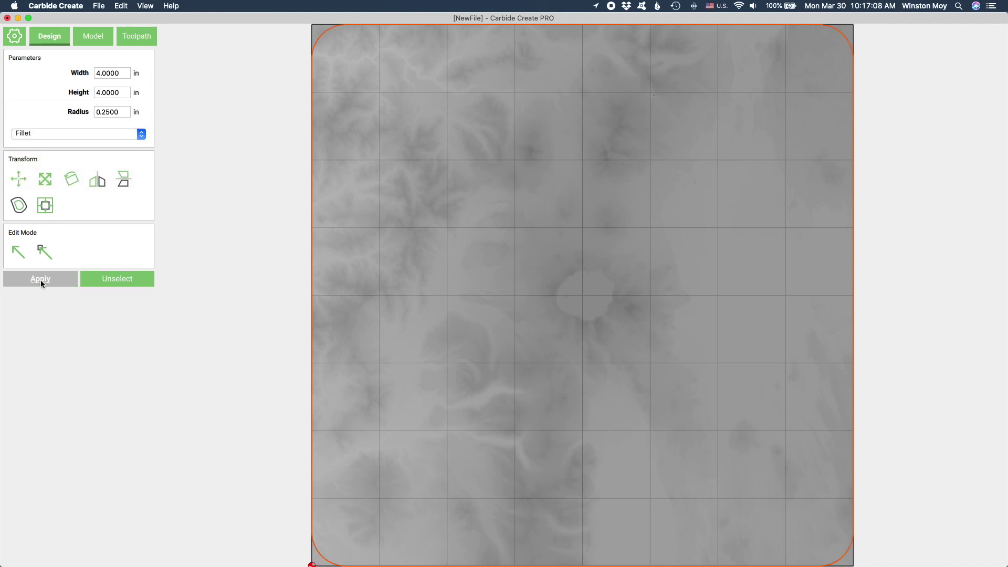
{"action": "left_click", "coordinate": [180, 256]}
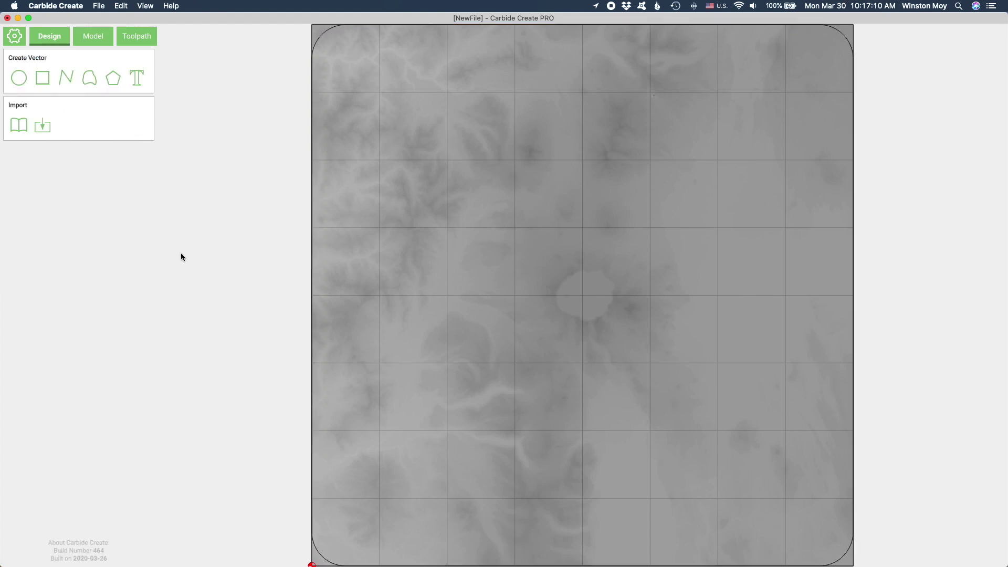
- Start a 3D roughing toolpath on the sharp-cornered square and remove the number from its name, leaving 3D Rough Toolpath
{"action": "left_click", "coordinate": [135, 37]}
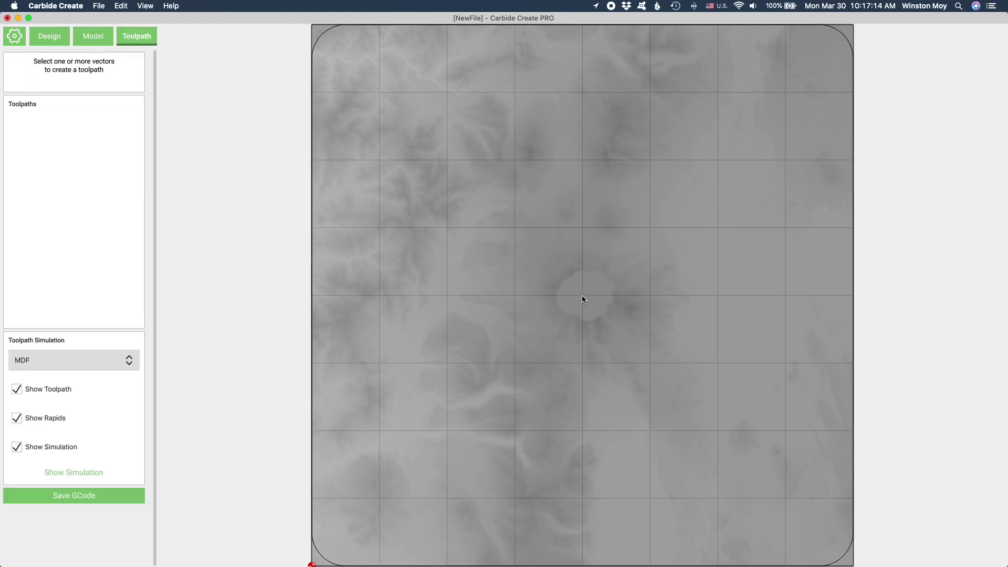
{"action": "scroll", "coordinate": [582, 297], "scroll_direction": "down", "scroll_amount": 2}
{"action": "left_click", "coordinate": [343, 65]}
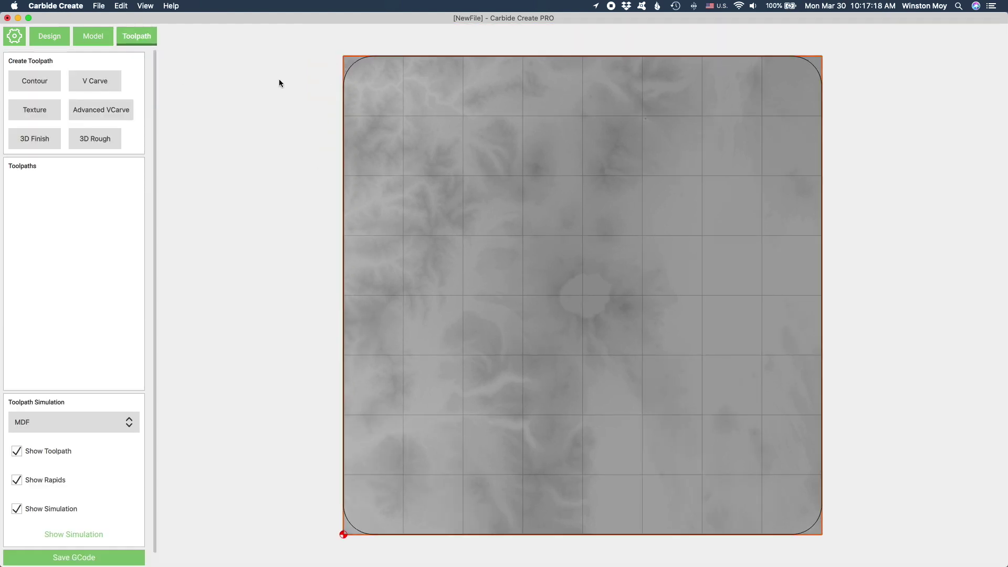
{"action": "left_click", "coordinate": [95, 138]}
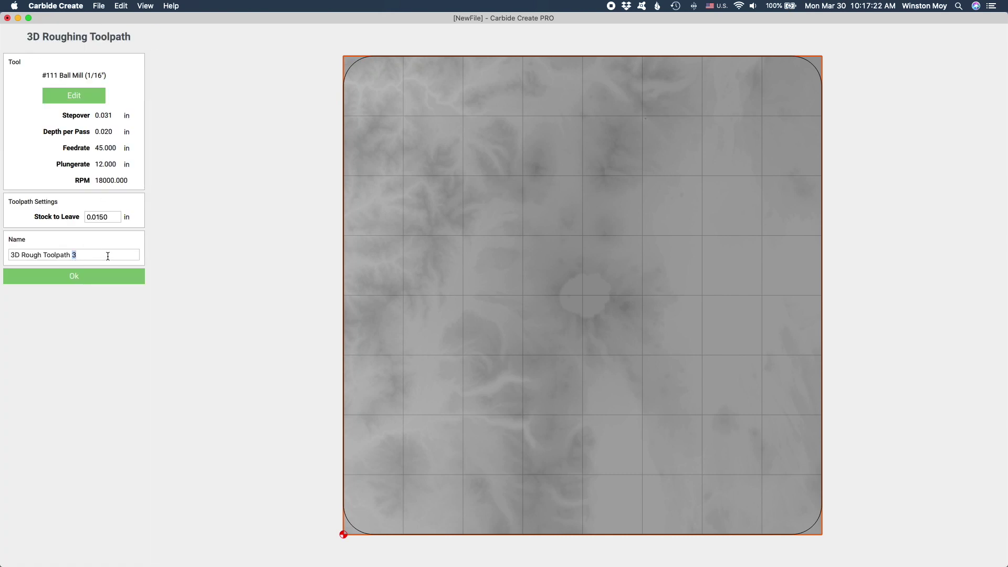
- Change the roughing tool to the #102 End Mill (1/8") from the Shapeoko Hardwood library
{"action": "left_click", "coordinate": [74, 95]}
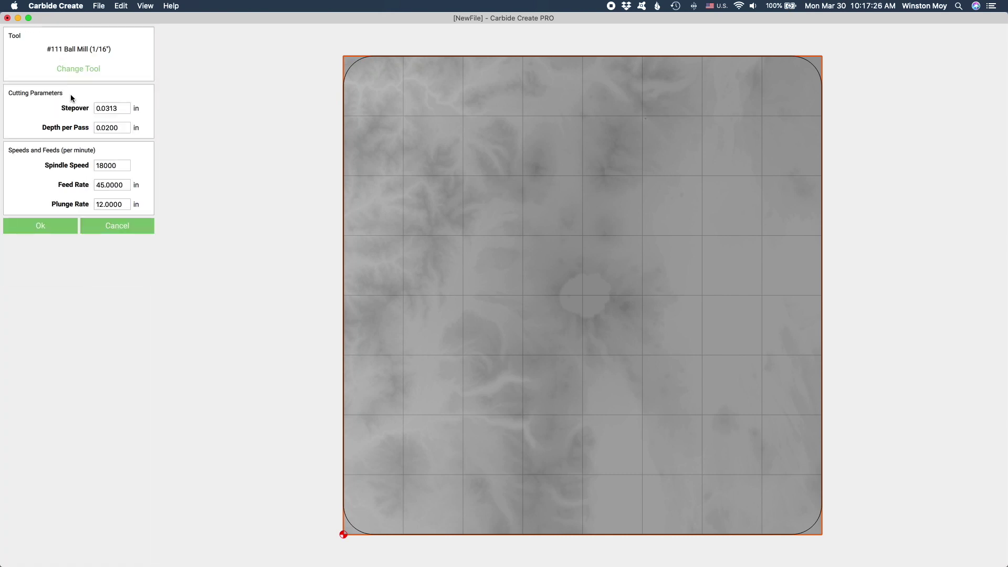
{"action": "left_click", "coordinate": [79, 69]}
{"action": "left_click", "coordinate": [278, 167]}
{"action": "left_click", "coordinate": [290, 177]}
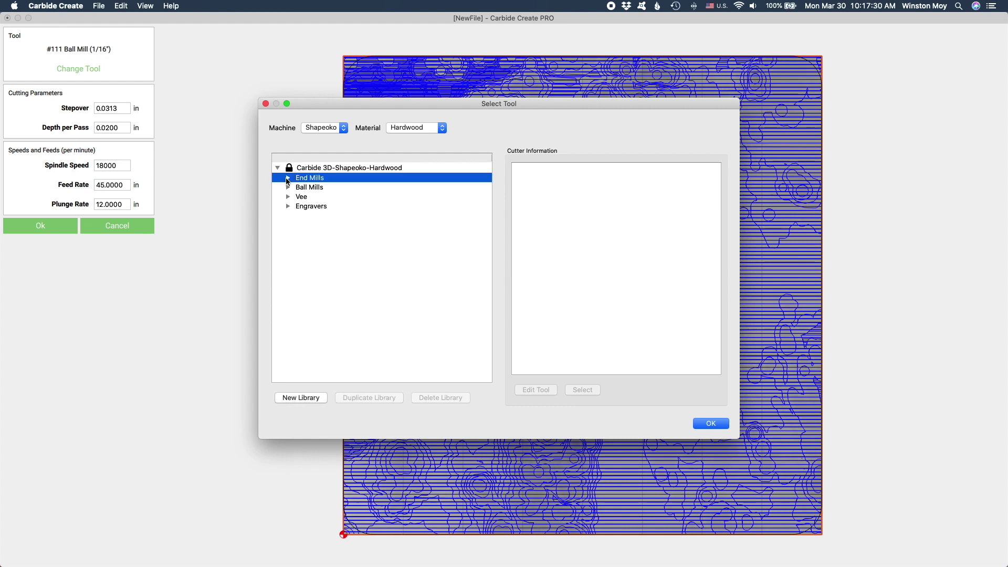
{"action": "left_click", "coordinate": [288, 177]}
{"action": "left_click", "coordinate": [323, 188]}
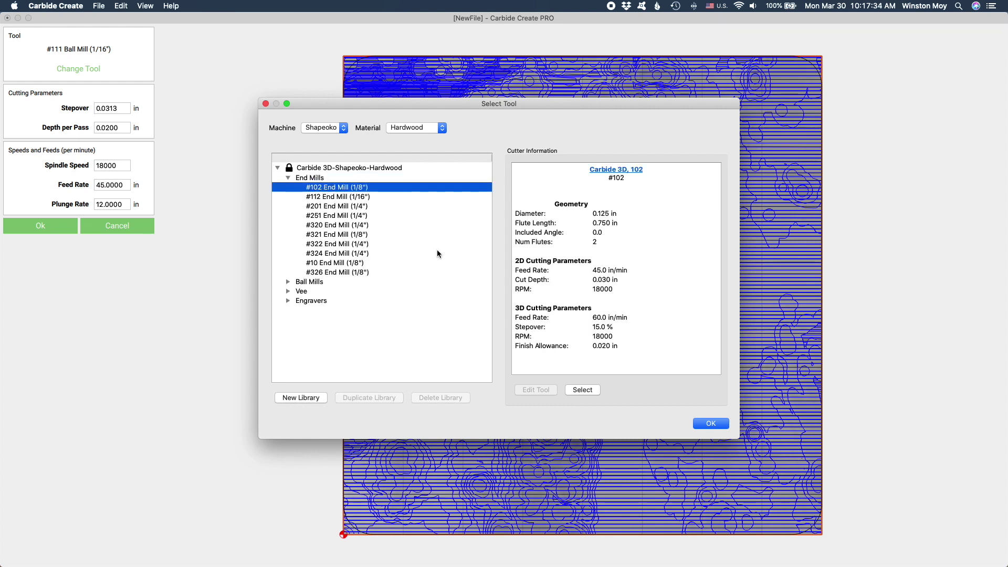
{"action": "left_click", "coordinate": [582, 389]}
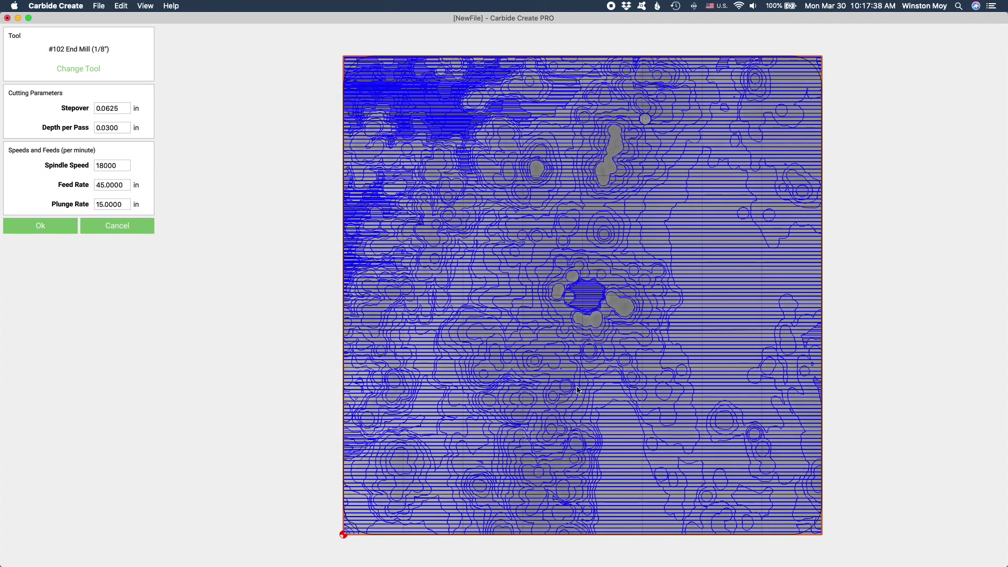
- Adjust the roughing tool's feed rate, accept the cutting parameters and create the 3D Rough Toolpath
{"action": "double_click", "coordinate": [104, 185]}
{"action": "left_click", "coordinate": [43, 225]}
{"action": "left_click", "coordinate": [74, 275]}
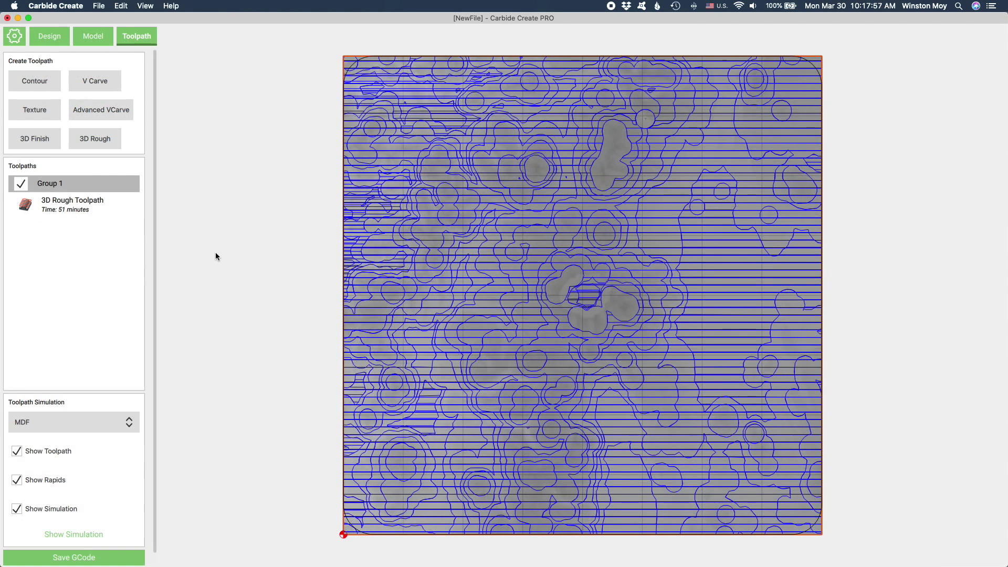
- Create a 3D Finish toolpath on the sharp-cornered square with the #111 Ball Mill (1/16"), named Finish Toolpath, and deselect the square
{"action": "left_click", "coordinate": [343, 68]}
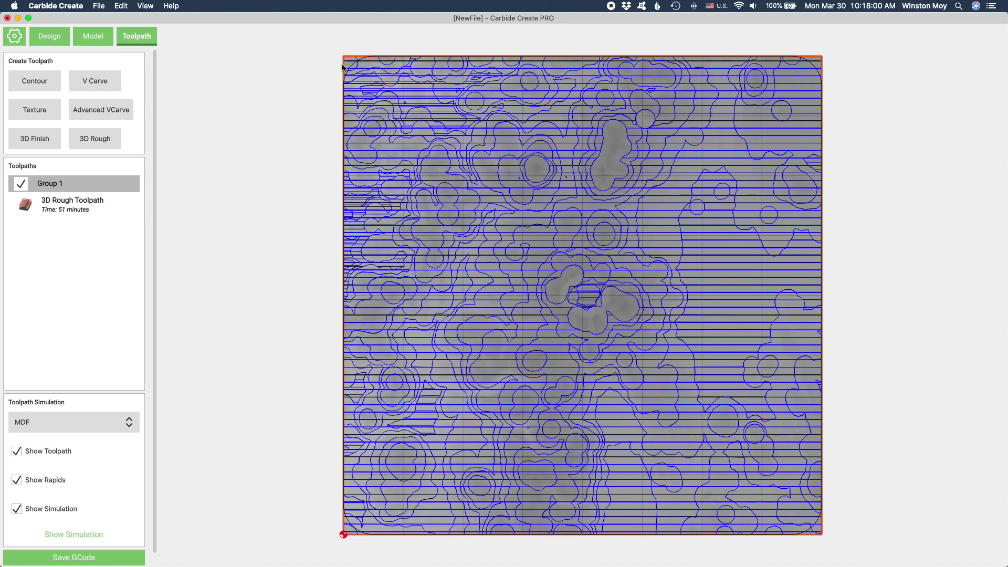
{"action": "left_click", "coordinate": [31, 138]}
{"action": "left_click", "coordinate": [64, 98]}
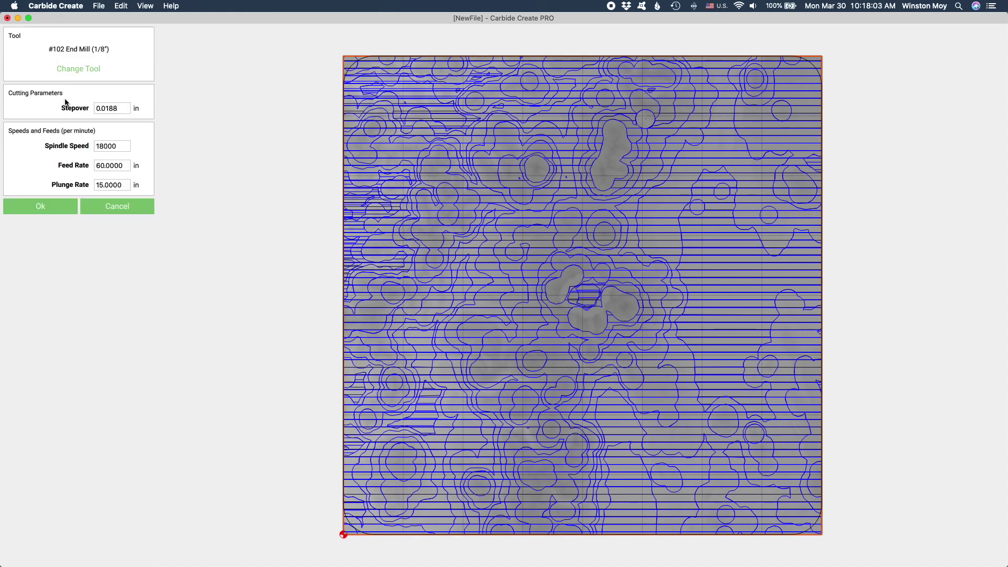
{"action": "left_click", "coordinate": [80, 71]}
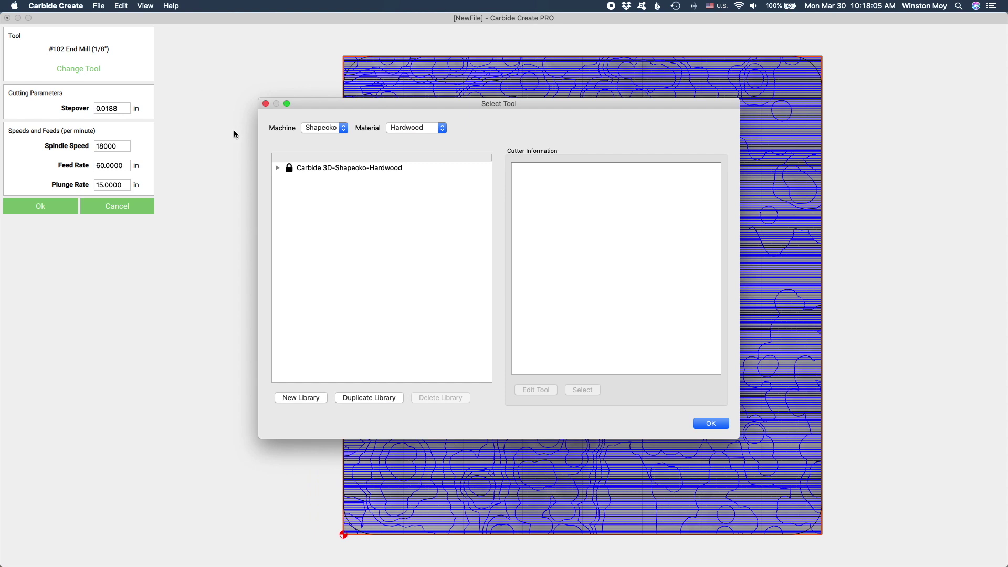
{"action": "left_click", "coordinate": [277, 168]}
{"action": "left_click", "coordinate": [288, 188]}
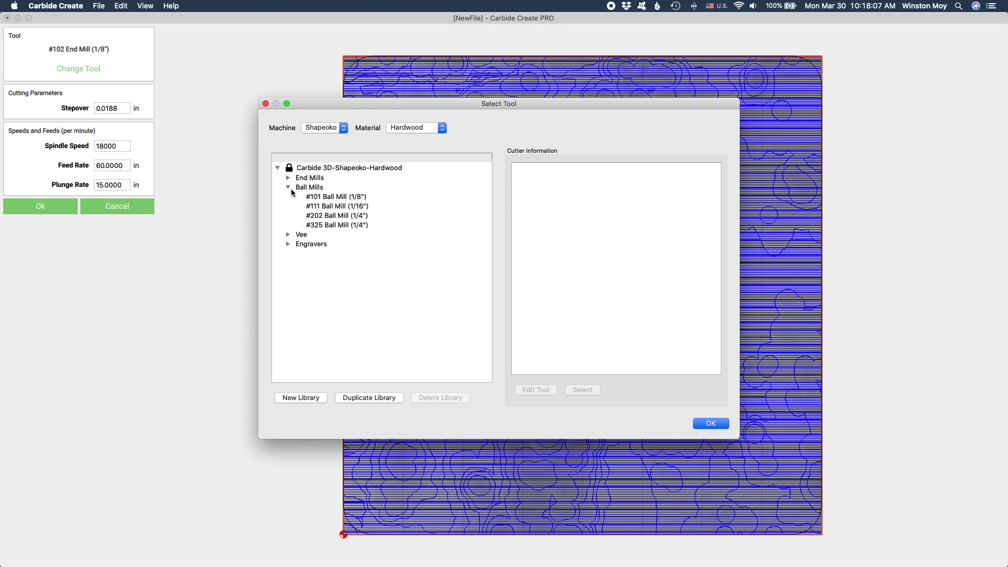
{"action": "double_click", "coordinate": [313, 207]}
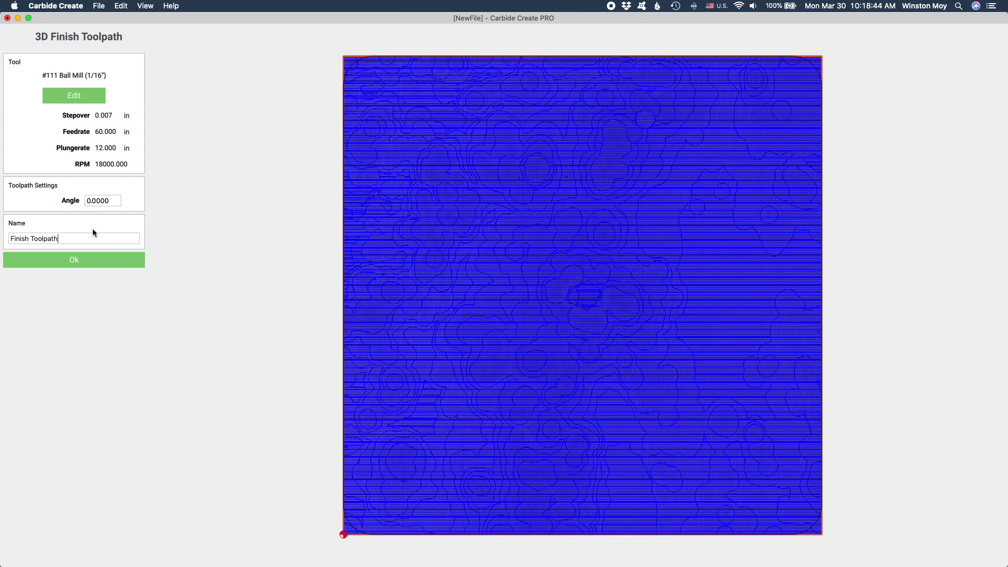
{"action": "left_click", "coordinate": [80, 258]}
{"action": "left_click", "coordinate": [213, 263]}
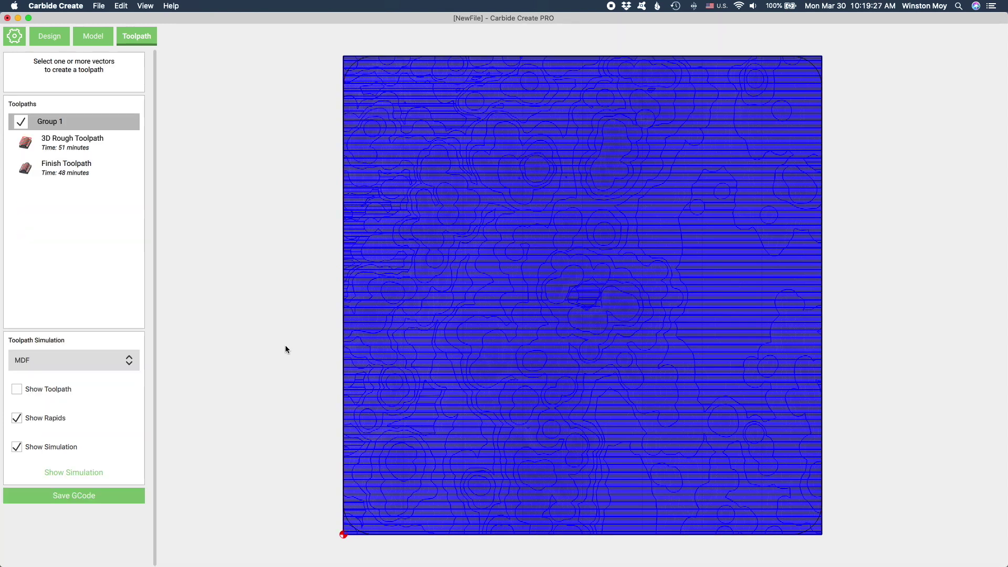
- Start a Contour toolpath on the rounded square and choose the #102 End Mill (1/8") as its tool
{"action": "left_click", "coordinate": [356, 69]}
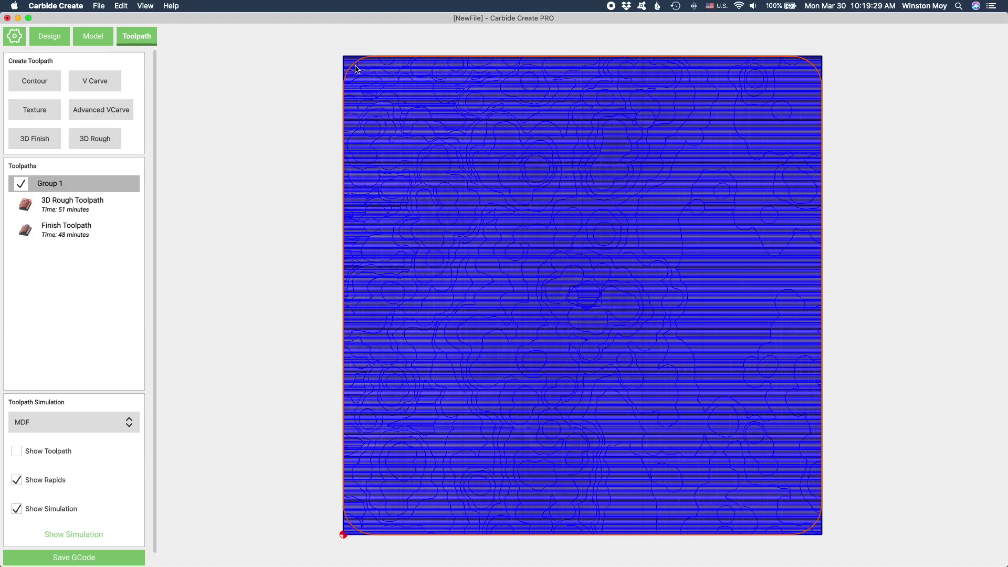
{"action": "left_click", "coordinate": [25, 77]}
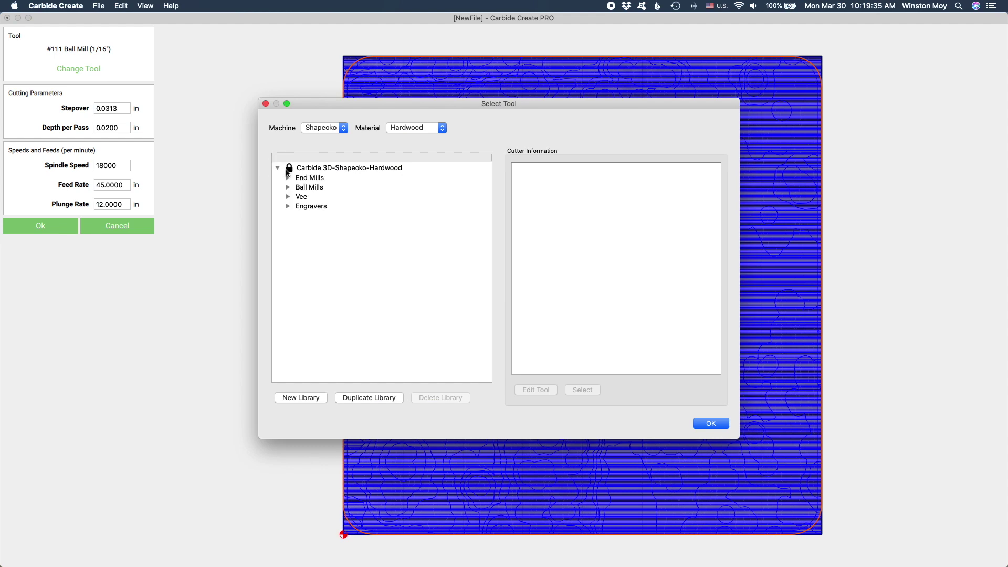
{"action": "left_click", "coordinate": [287, 179]}
{"action": "left_click", "coordinate": [312, 188]}
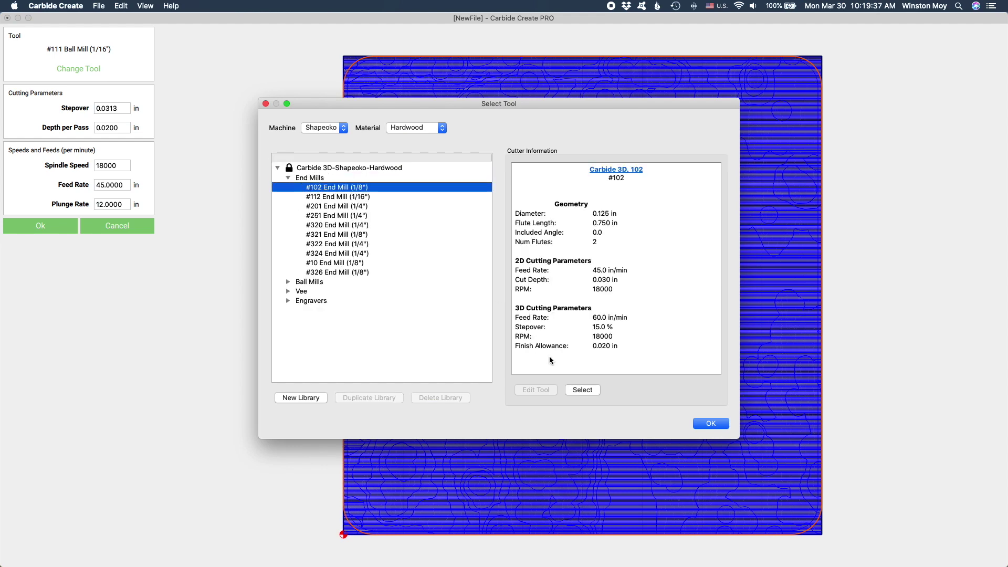